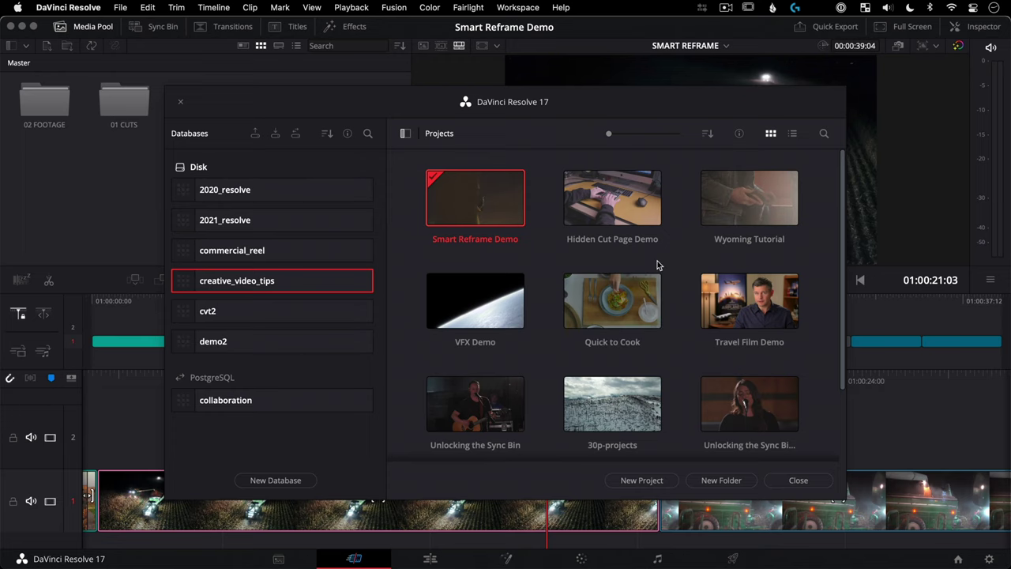
# Bring up the project management options on the Project Manager's project grid
pyautogui.rightClick(670, 261)
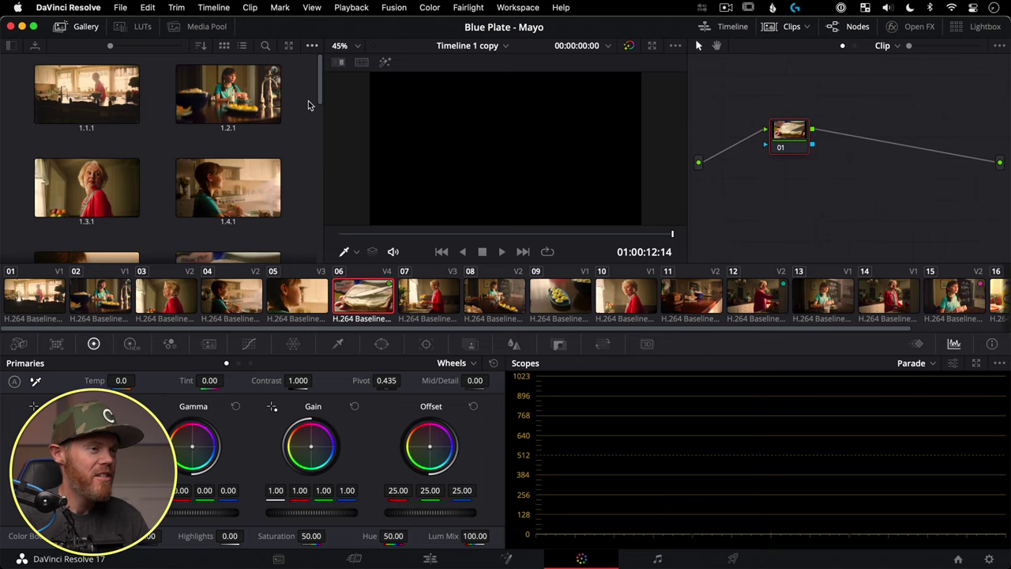
# Tick Live save and Project backups under User > Project Save and Load preferences
pyautogui.click(84, 11)
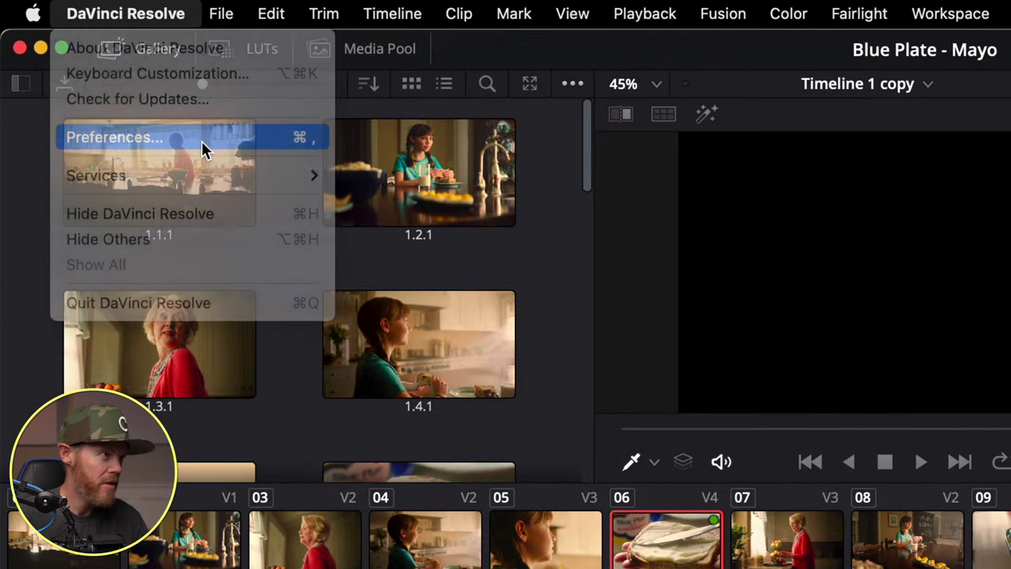
pyautogui.click(110, 77)
pyautogui.click(651, 67)
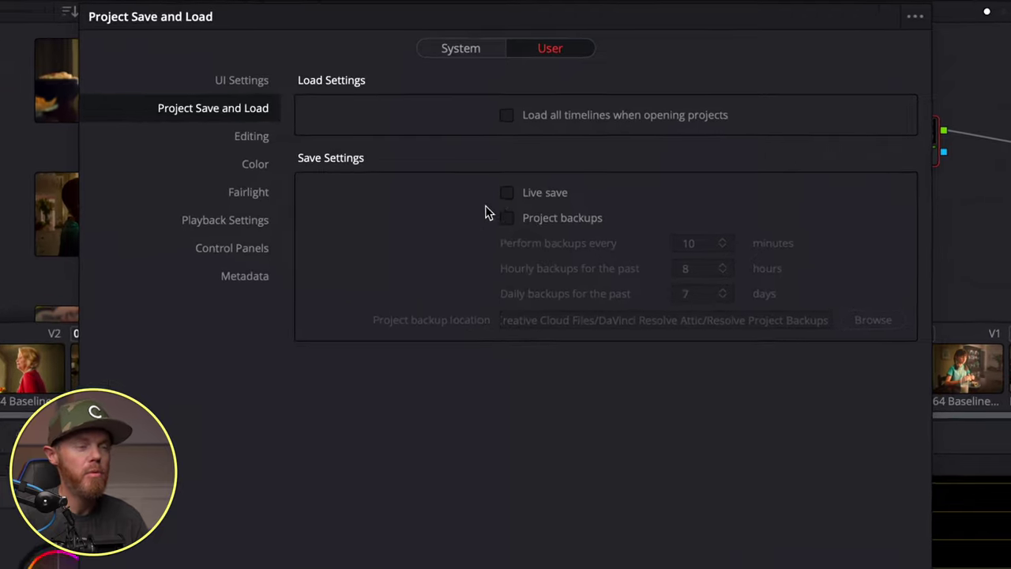
pyautogui.click(506, 193)
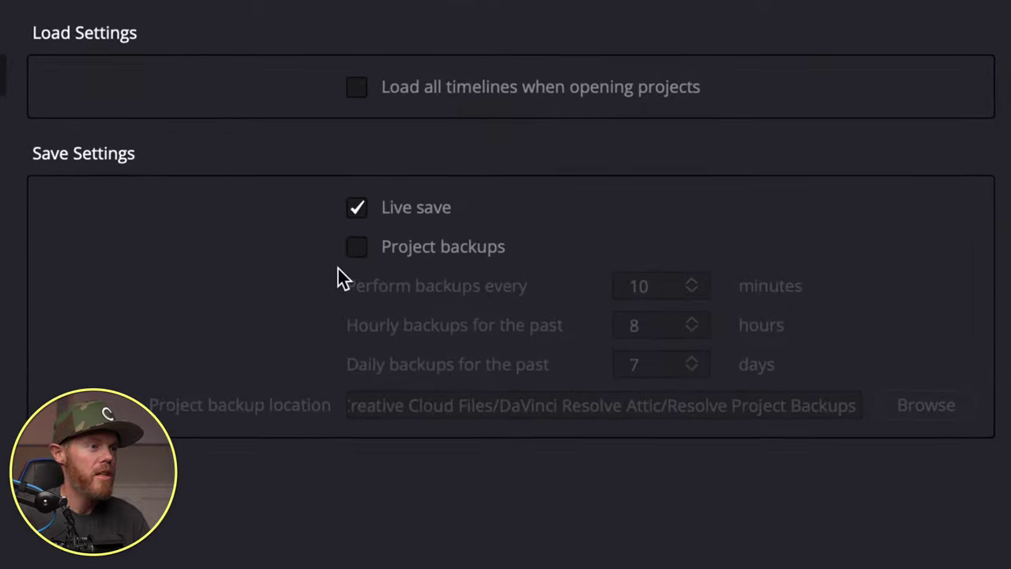
pyautogui.click(356, 247)
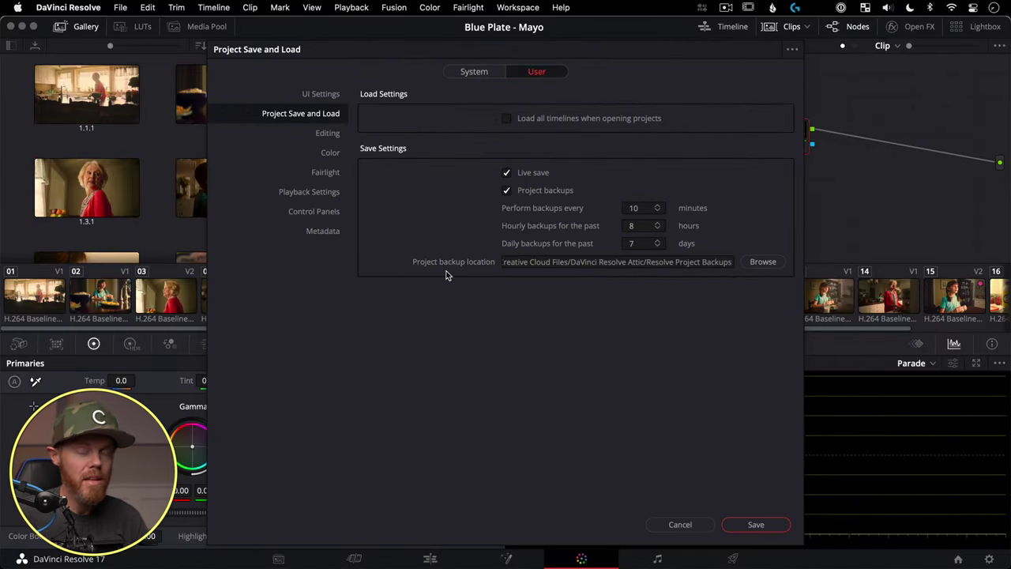
pyautogui.click(763, 267)
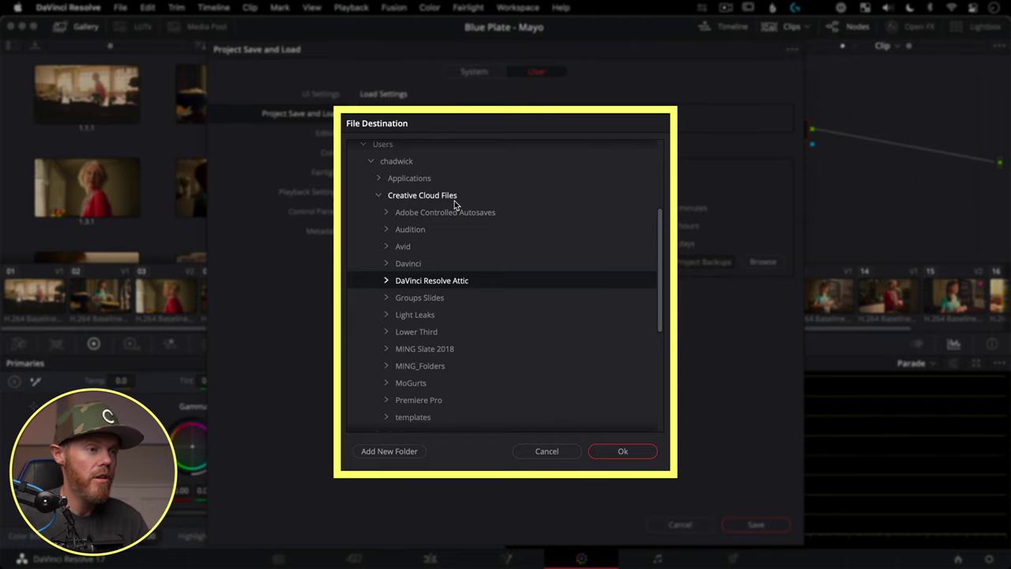
# Set the project backup location to the DaVinci Resolve Attic folder and save preferences
pyautogui.click(623, 451)
pyautogui.click(785, 526)
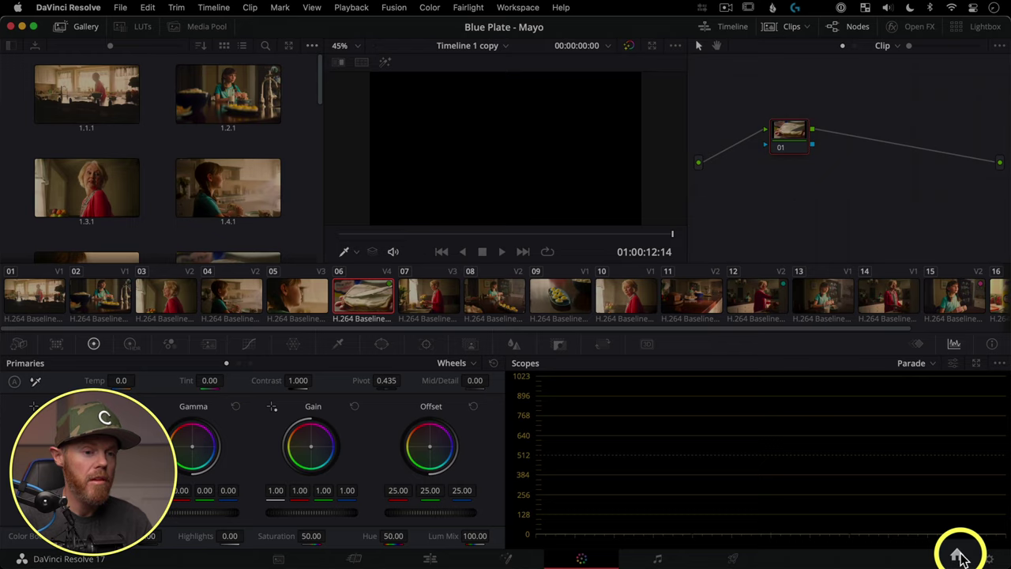
# Load the 19:49:49 Blue Plate - Mayo backup as a copy with the default name
pyautogui.hotkey('shift', '1')
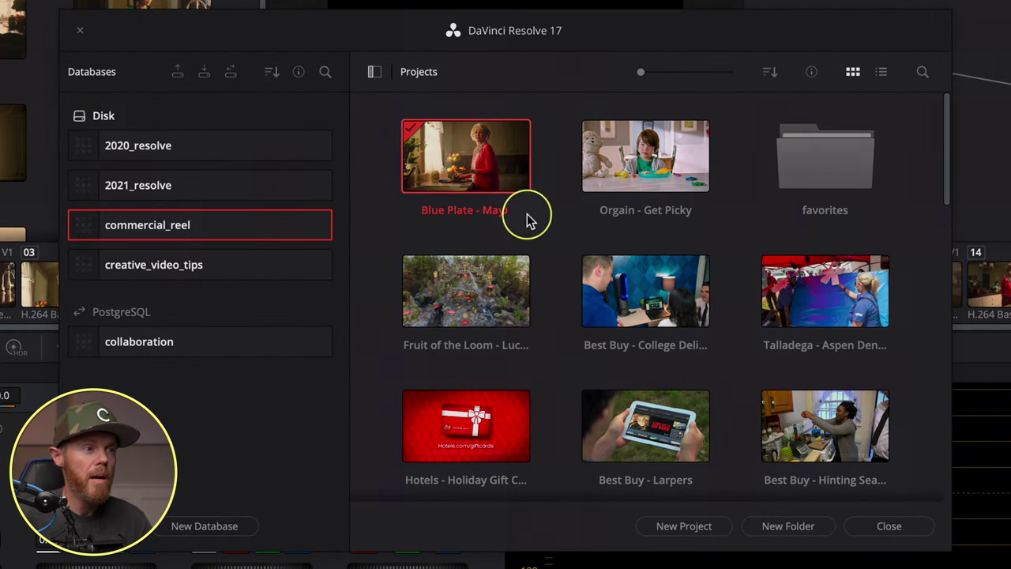
pyautogui.rightClick(458, 161)
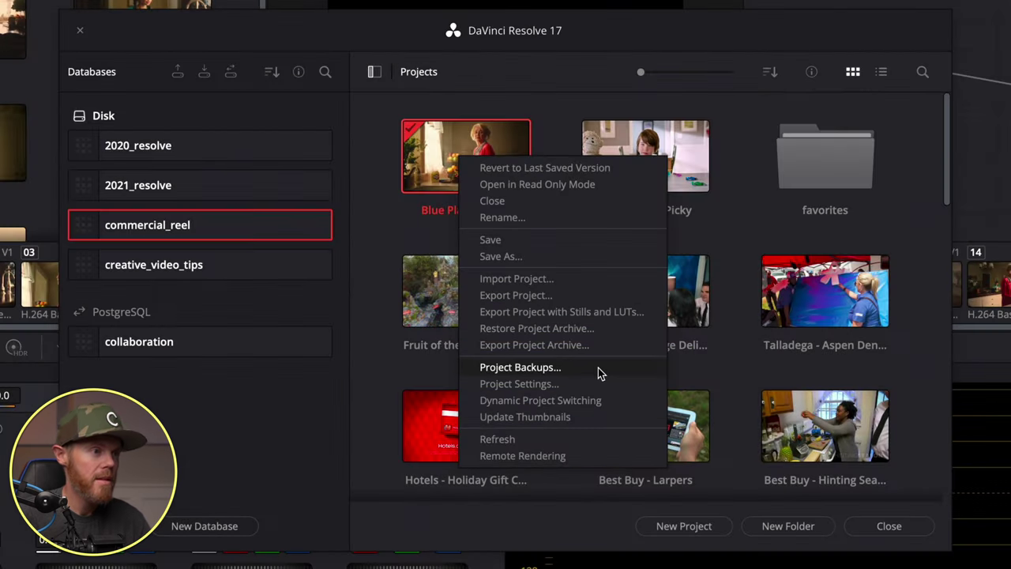
pyautogui.click(598, 367)
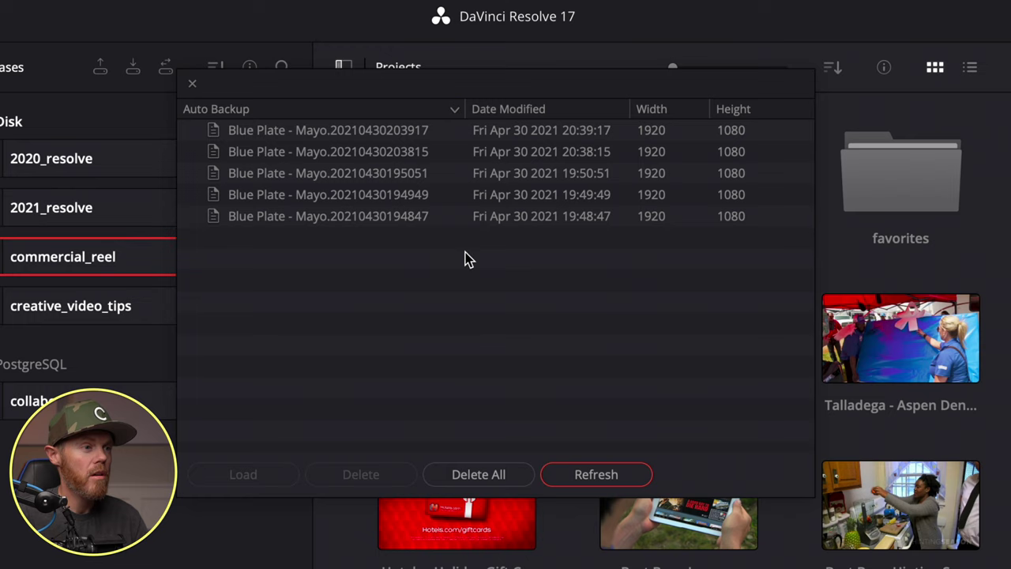
pyautogui.click(367, 198)
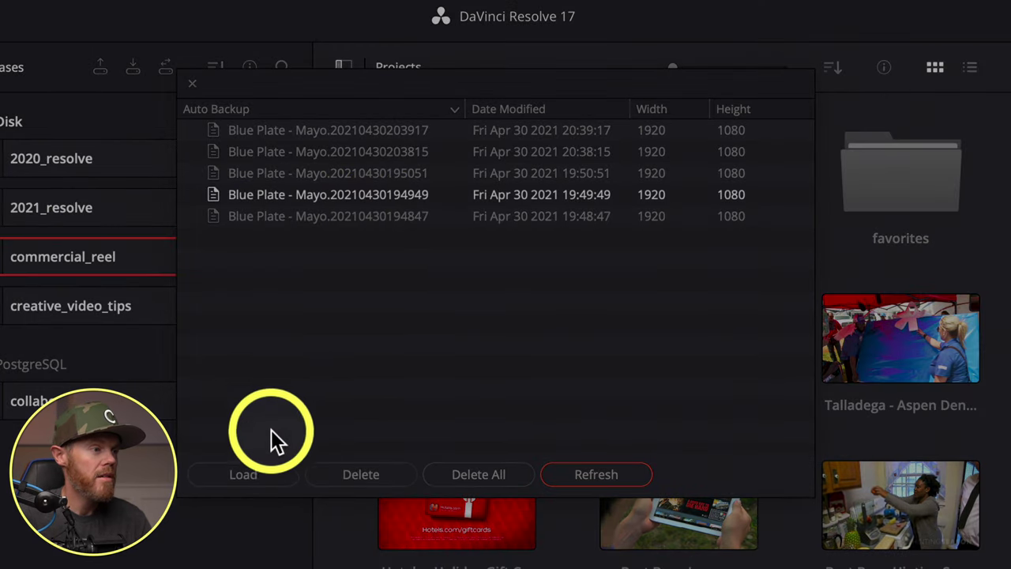
pyautogui.click(264, 474)
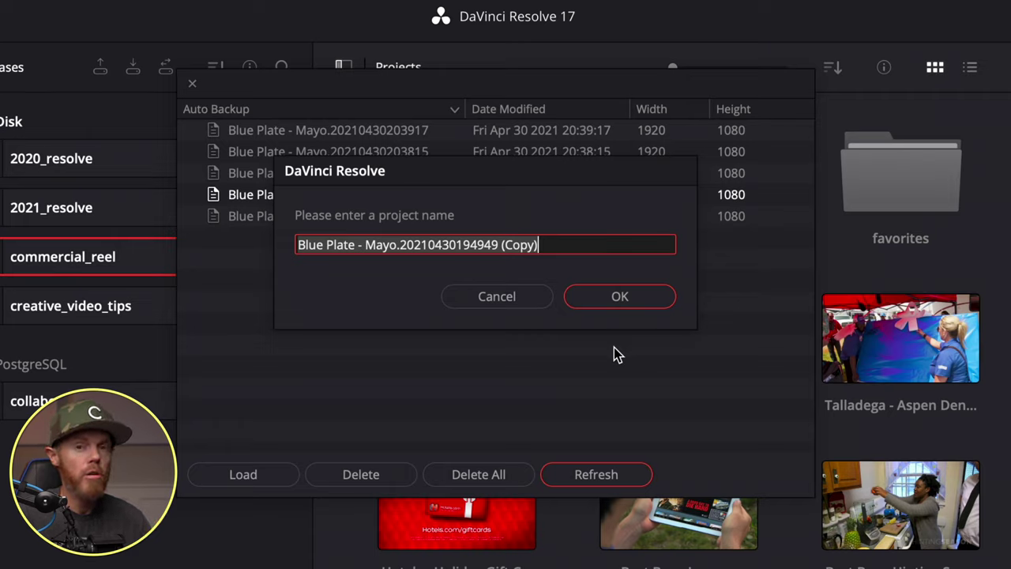
pyautogui.click(607, 301)
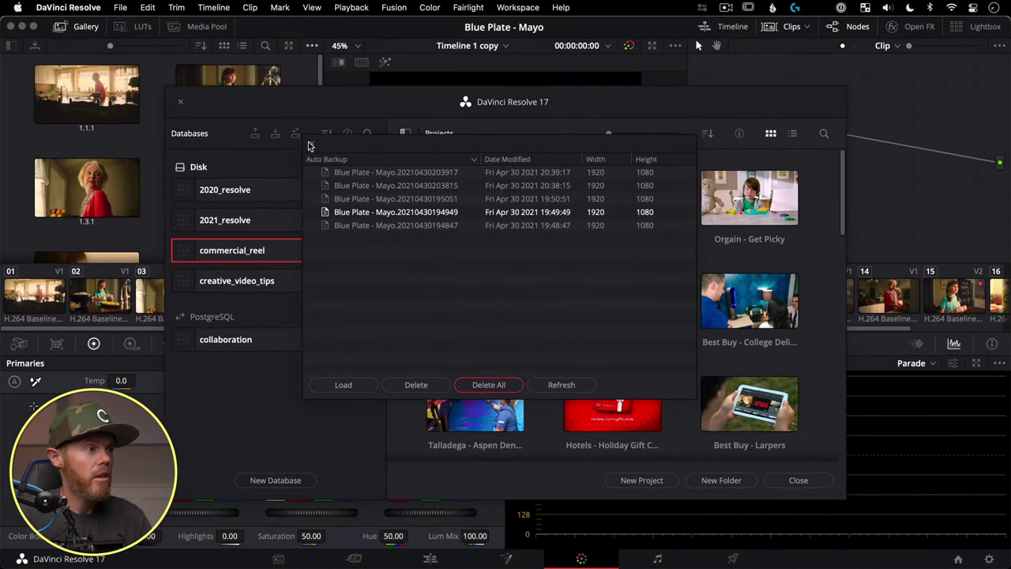
pyautogui.click(192, 85)
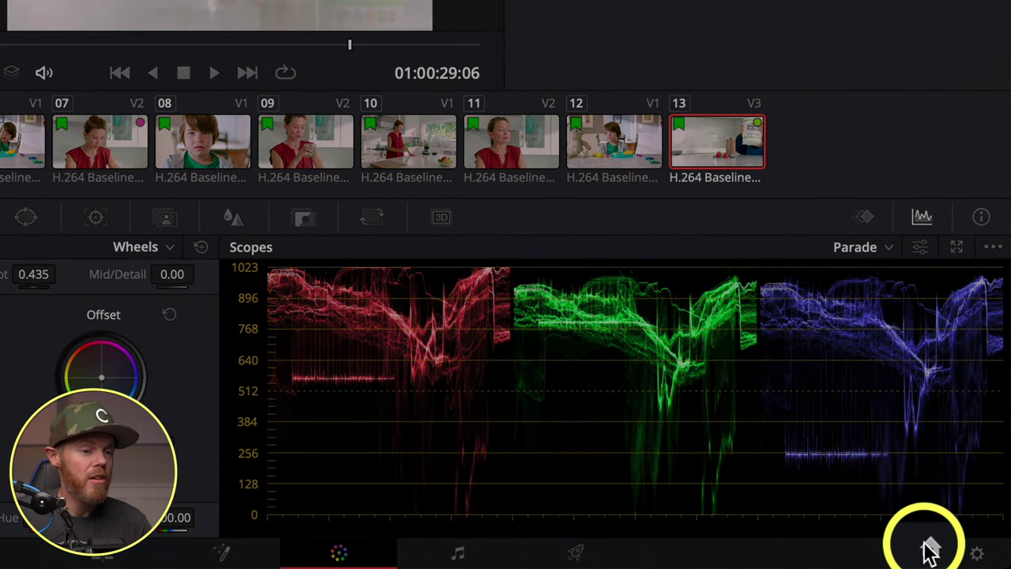
# Reveal the commercial_reel database in Finder from the Project Manager's Databases sidebar
pyautogui.click(930, 551)
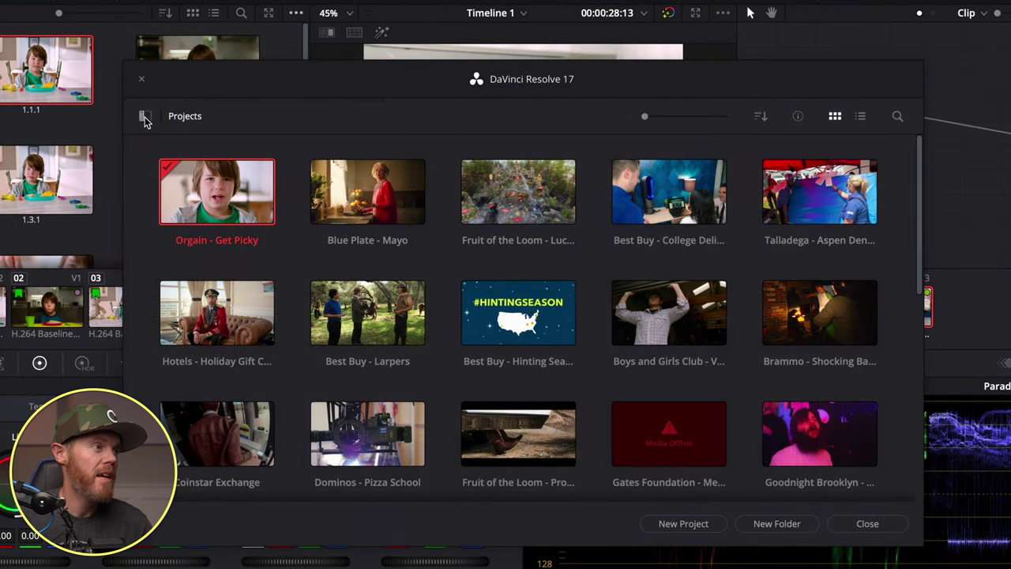
pyautogui.click(140, 117)
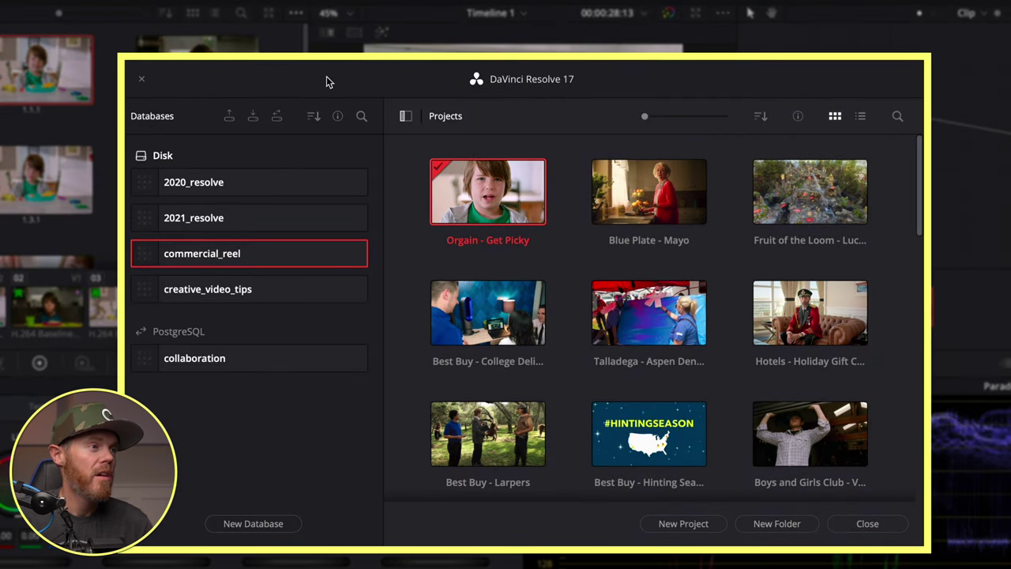
pyautogui.click(338, 117)
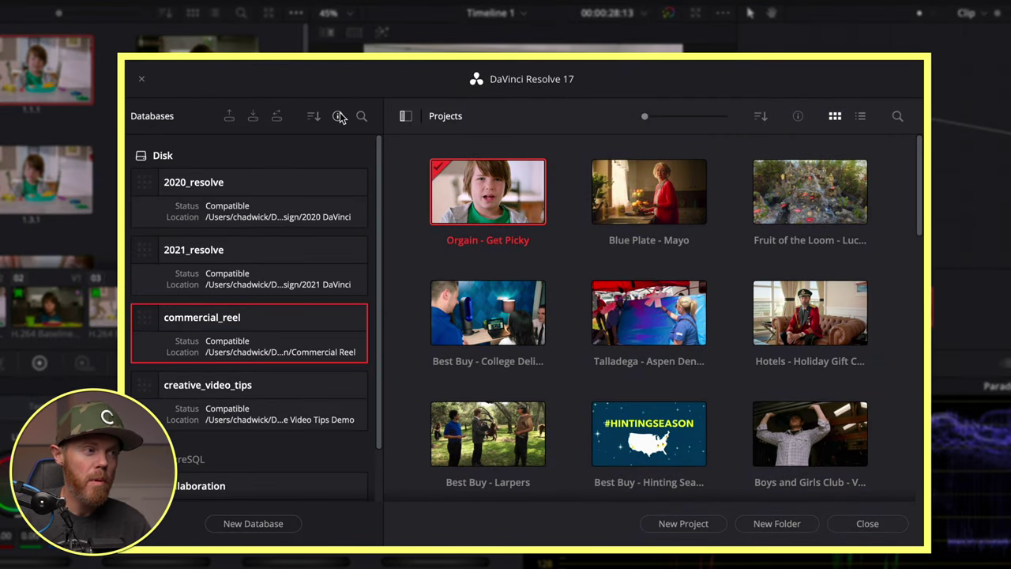
pyautogui.rightClick(318, 320)
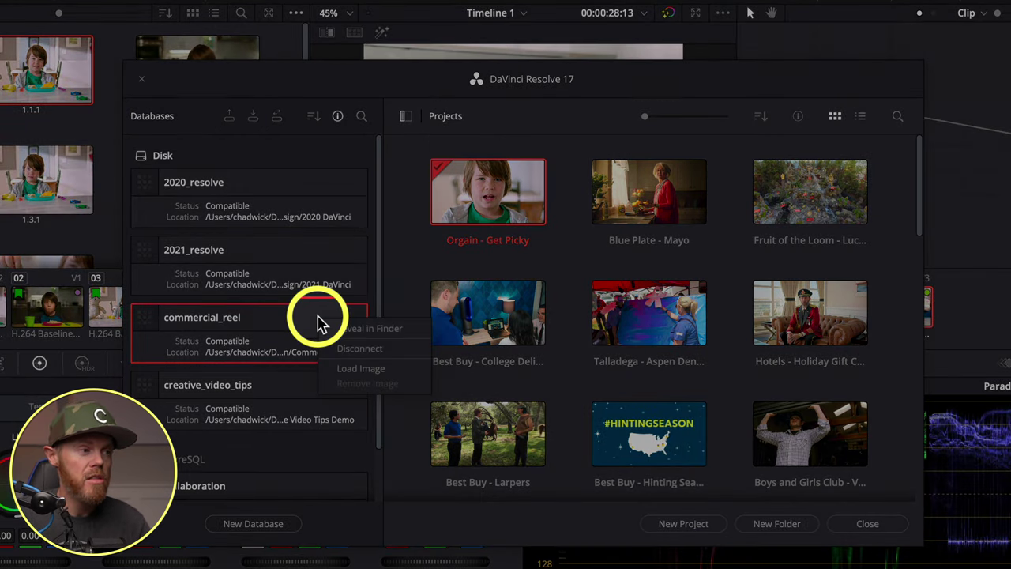
pyautogui.click(338, 327)
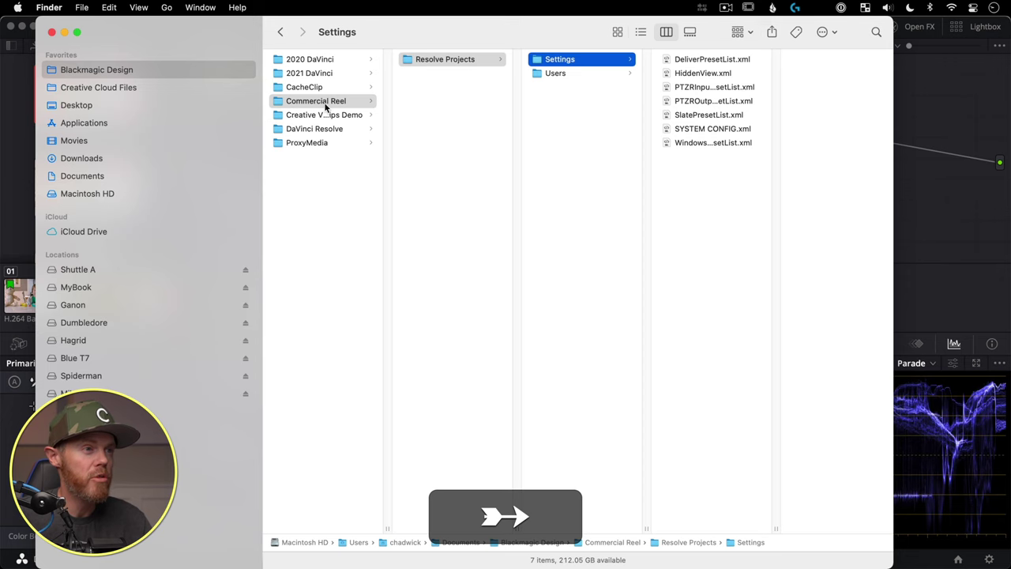
# Navigate into Users > guest > Projects in Finder's column view
pyautogui.press('Down')
pyautogui.press('Right')
pyautogui.press('Down')
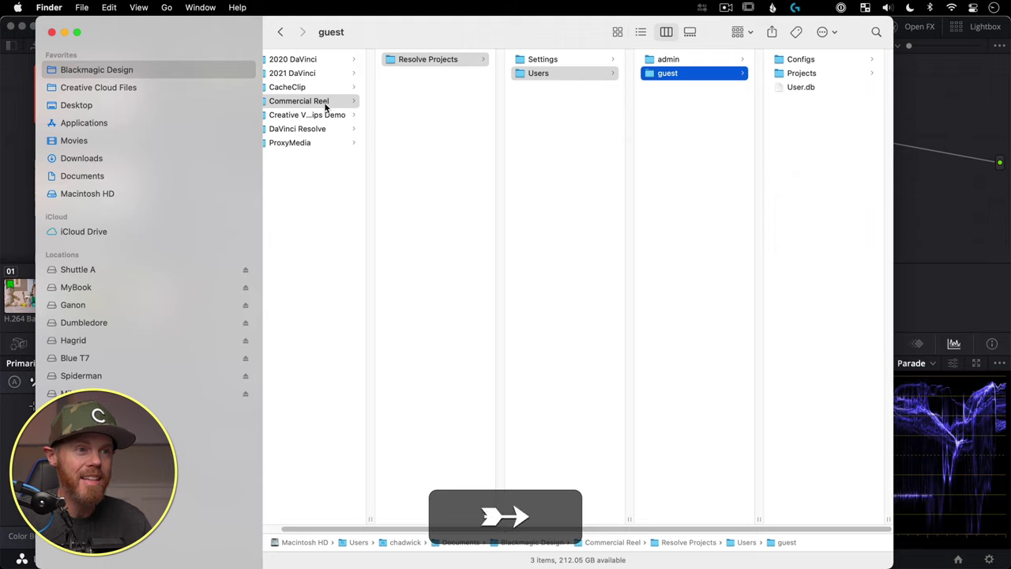
pyautogui.press('Right')
pyautogui.press('Down')
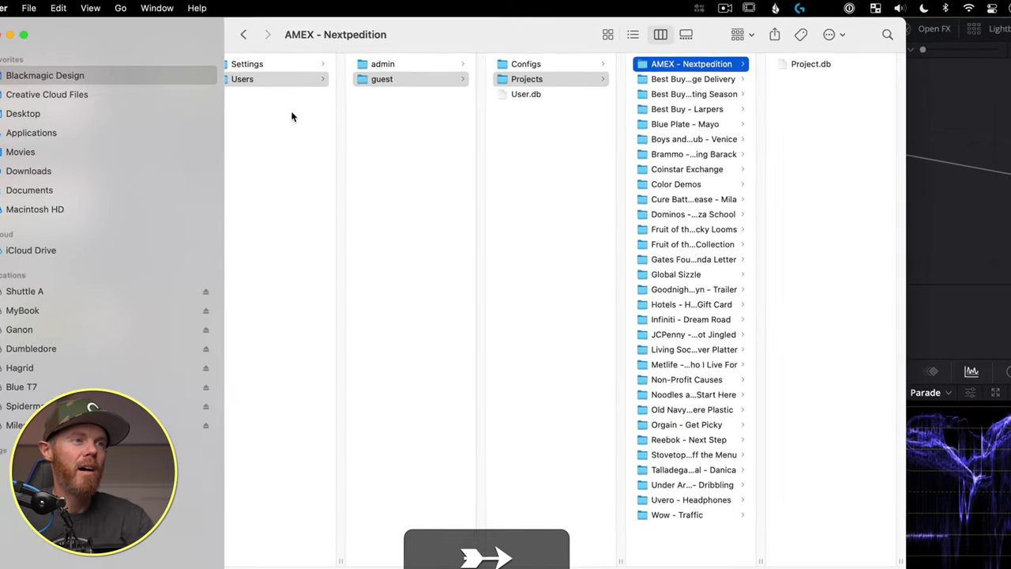
# Browse project folders like Cure Batten Disease - Mila and CAAT - Clown Car to their Project.db files
pyautogui.press('Down')
pyautogui.press('Down')
pyautogui.press('Down')
pyautogui.press('Down')
pyautogui.press('Down')
pyautogui.press('Down')
pyautogui.press('Down')
pyautogui.press('Down')
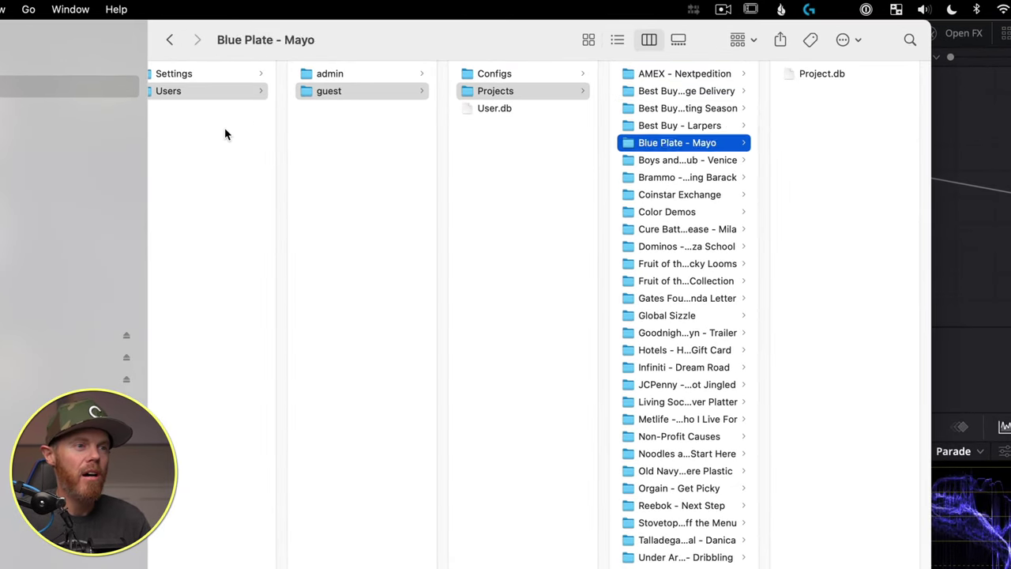
pyautogui.press('Down')
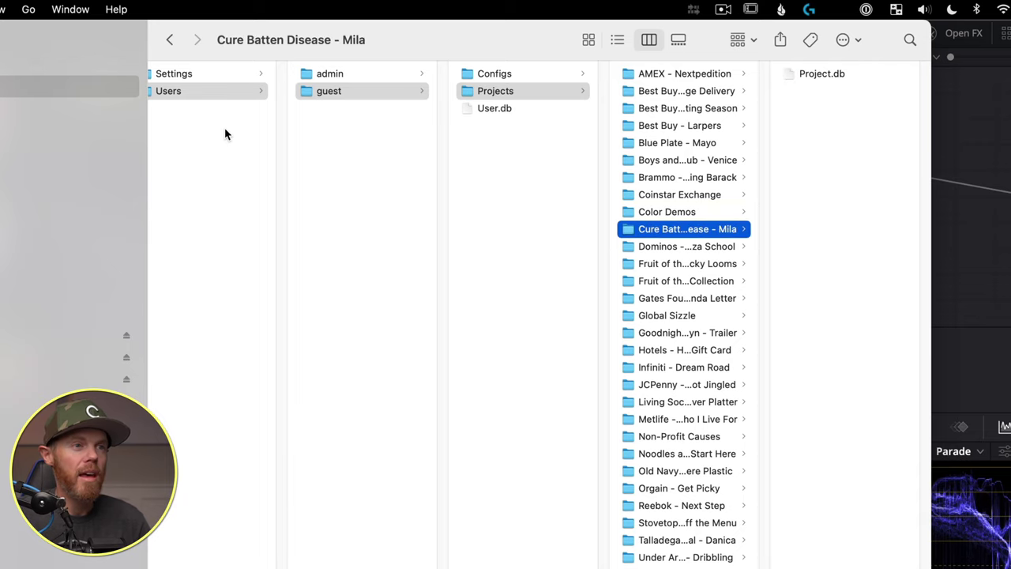
pyautogui.press('Right')
pyautogui.press('Left')
pyautogui.press('Up')
pyautogui.press('Right')
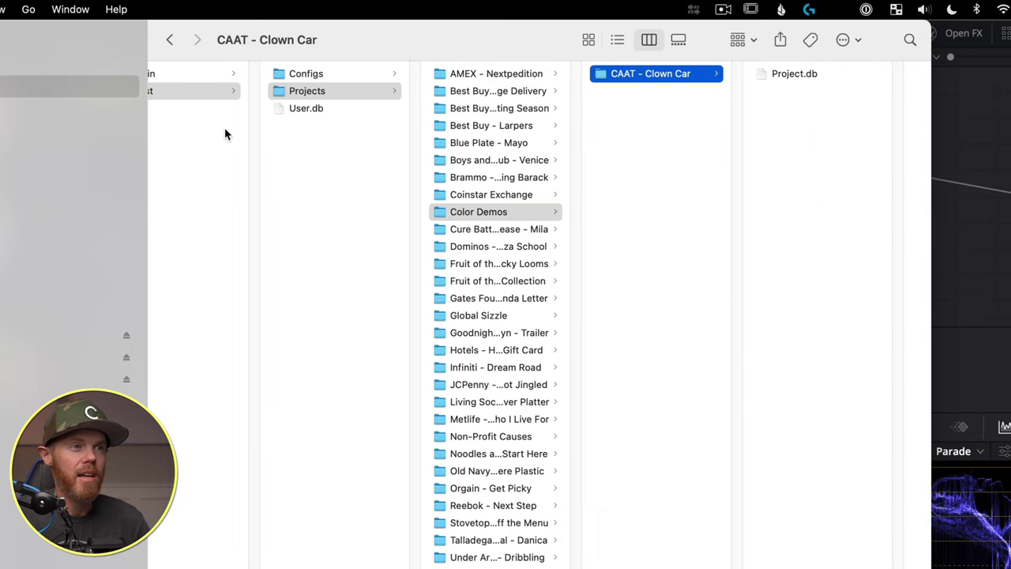
pyautogui.press('Right')
pyautogui.press('Left')
pyautogui.press('Left')
pyautogui.press('Up')
pyautogui.press('Up')
pyautogui.press('Up')
pyautogui.press('Up')
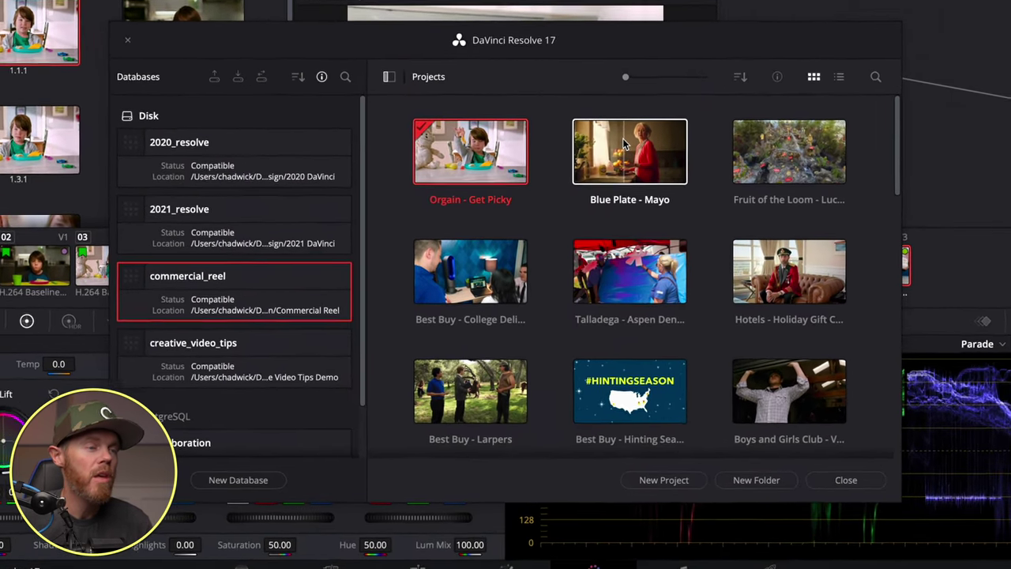
pyautogui.rightClick(624, 144)
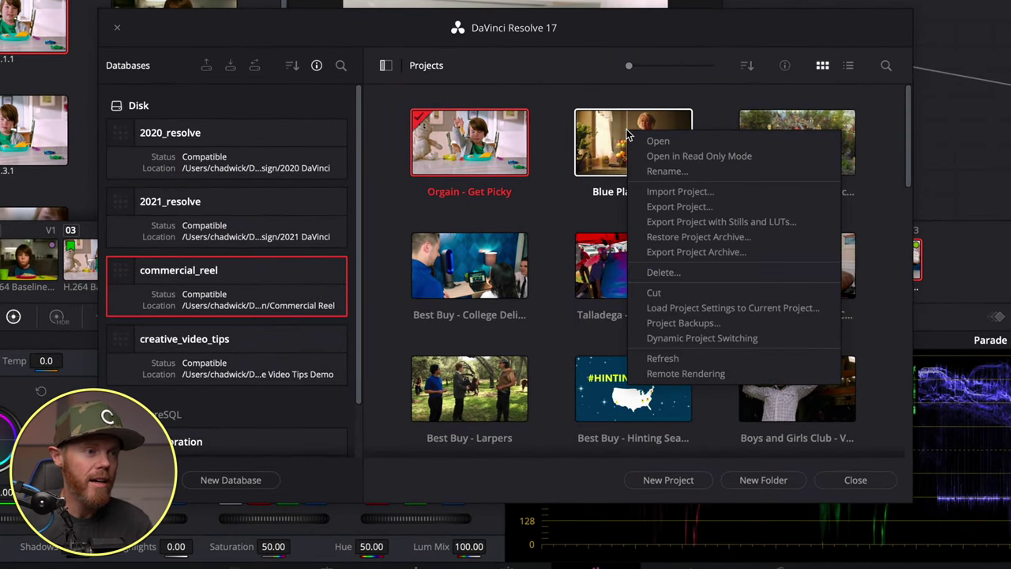
pyautogui.click(674, 171)
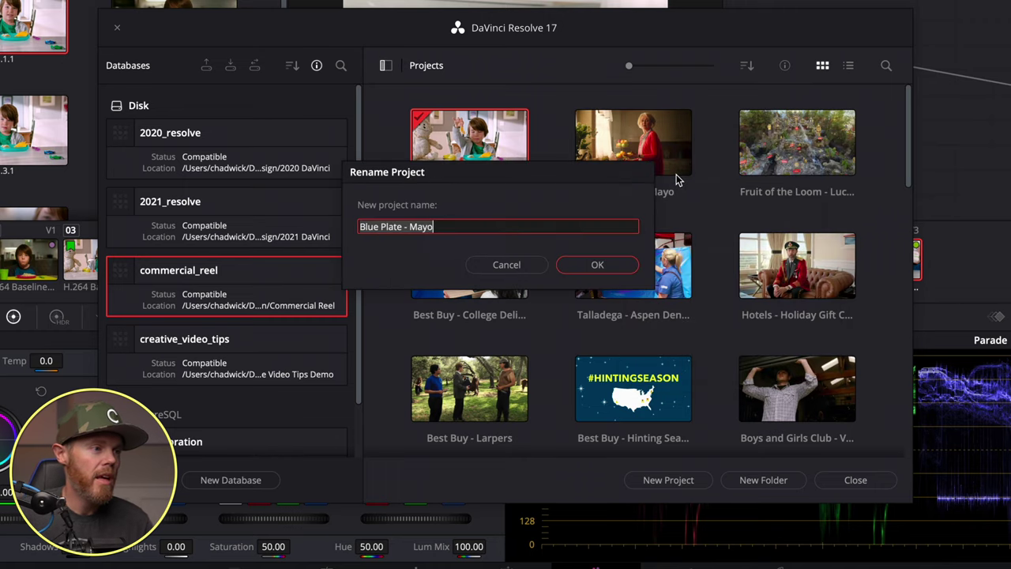
pyautogui.press('Right')
pyautogui.write('v2')
pyautogui.press('Return')
pyautogui.press('super+Tab')
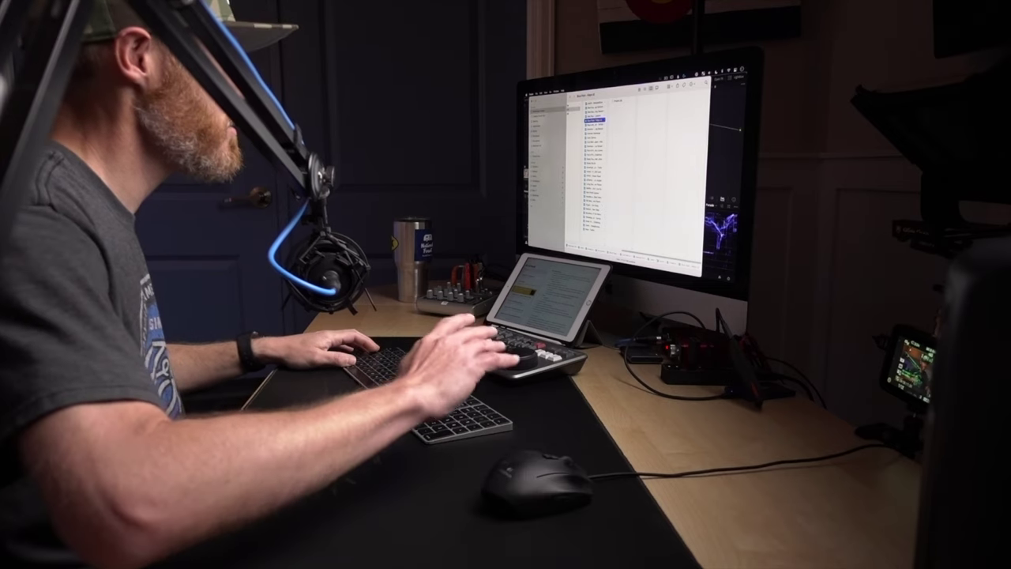
pyautogui.press('super+Tab')
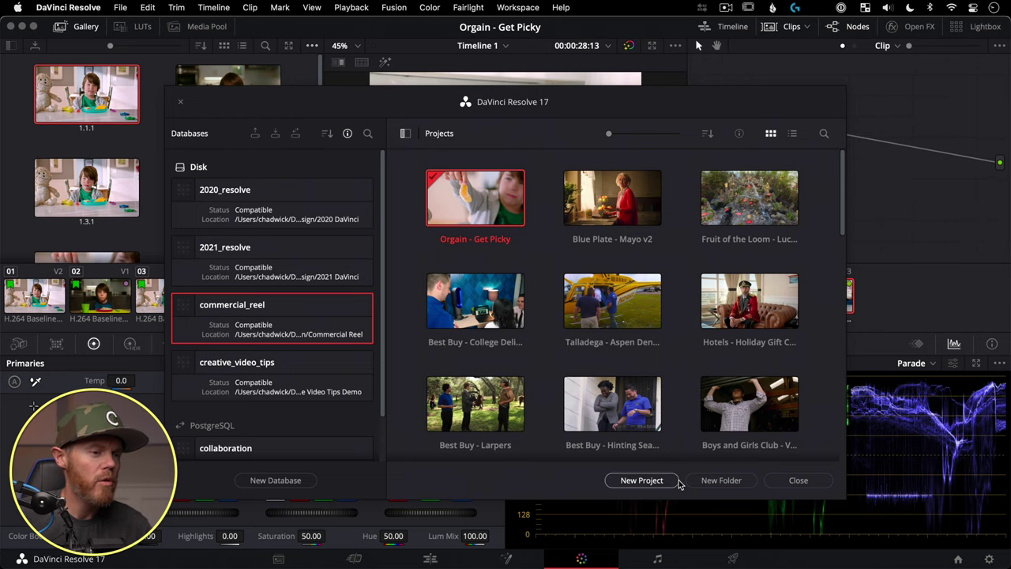
# Create a new project folder named favs
pyautogui.click(717, 481)
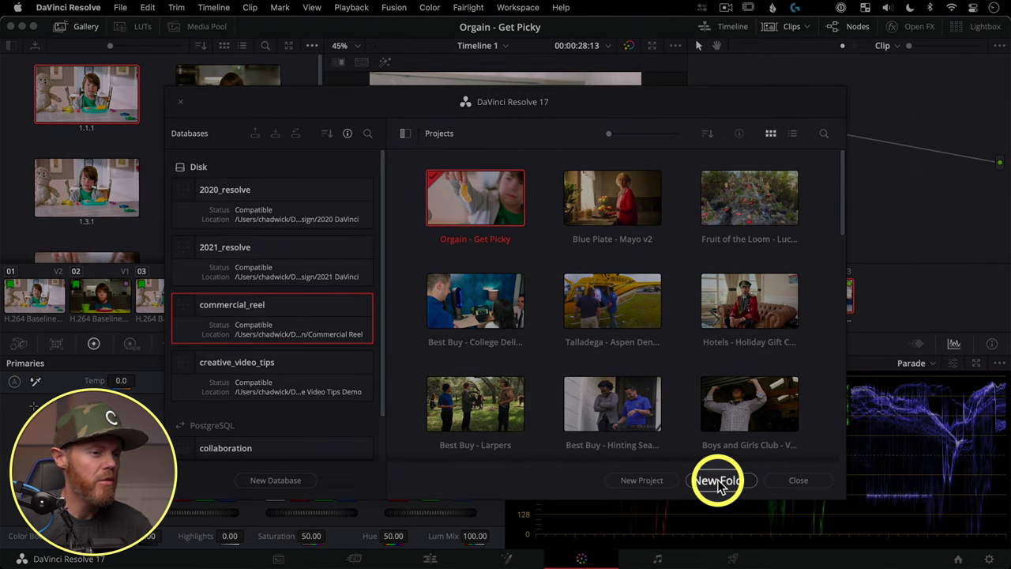
pyautogui.click(718, 481)
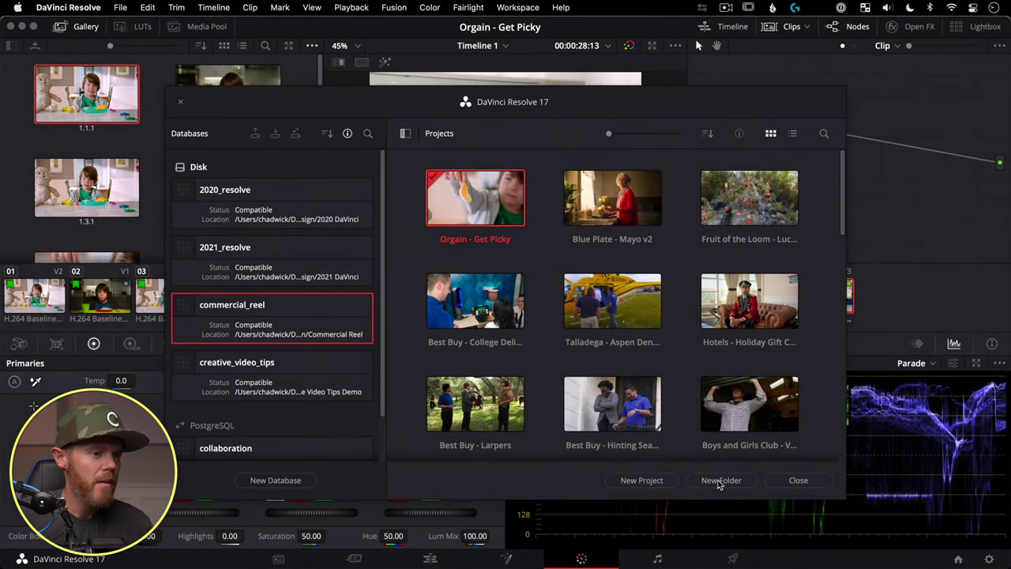
pyautogui.write('fav')
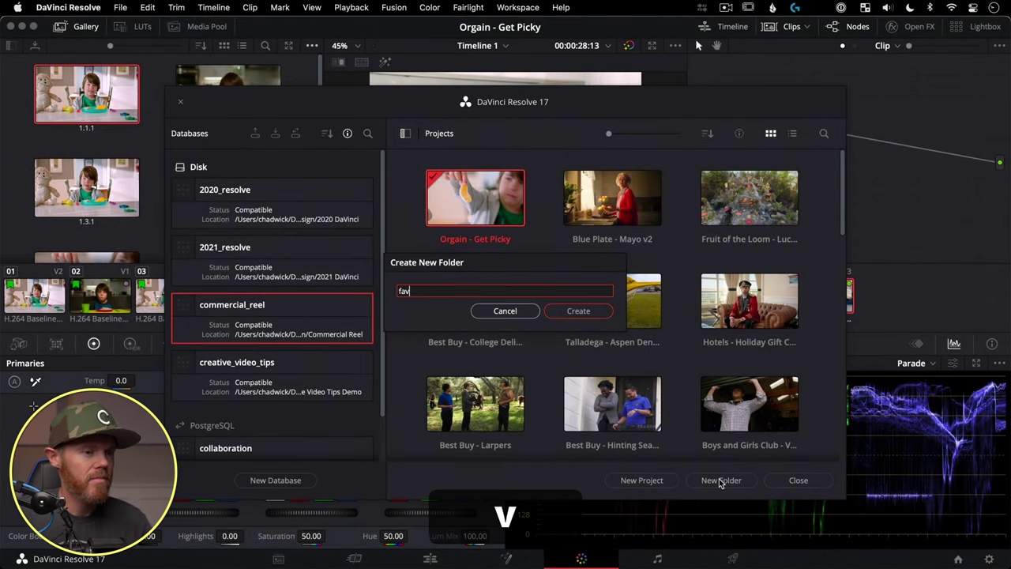
pyautogui.write('s')
pyautogui.press('Return')
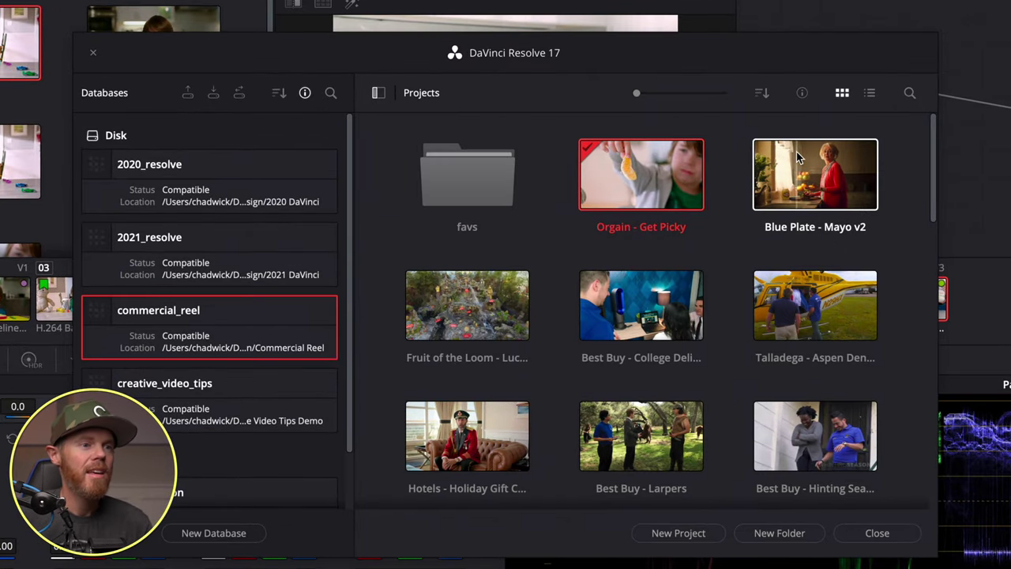
# Move Blue Plate - Mayo v2 into favs and check it there
pyautogui.moveTo(802, 159); pyautogui.dragTo(477, 175)
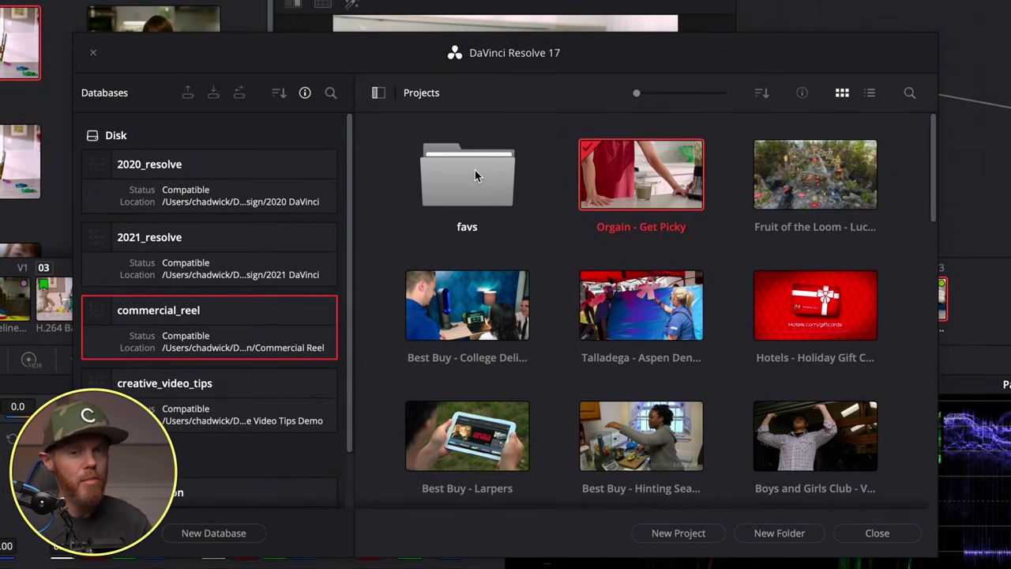
pyautogui.doubleClick(475, 176)
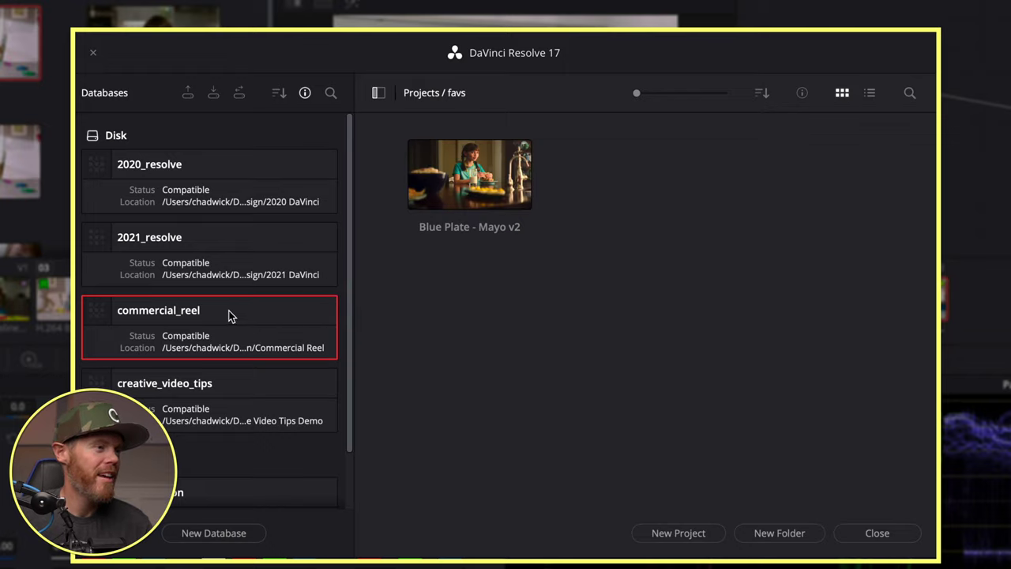
pyautogui.click(426, 93)
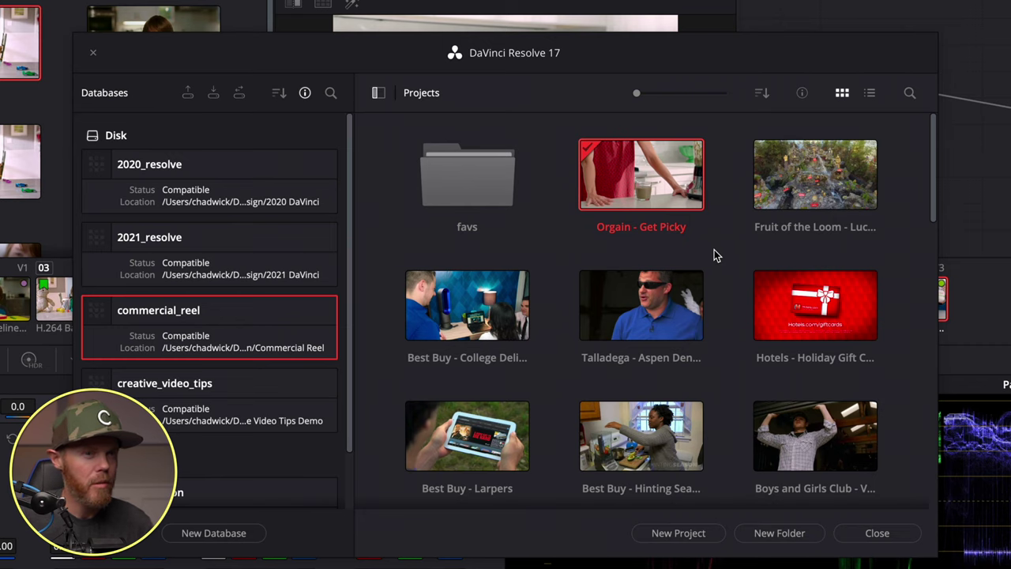
# Cut Blue Plate - Mayo v2 from favs and paste it into the top-level Projects list
pyautogui.doubleClick(484, 179)
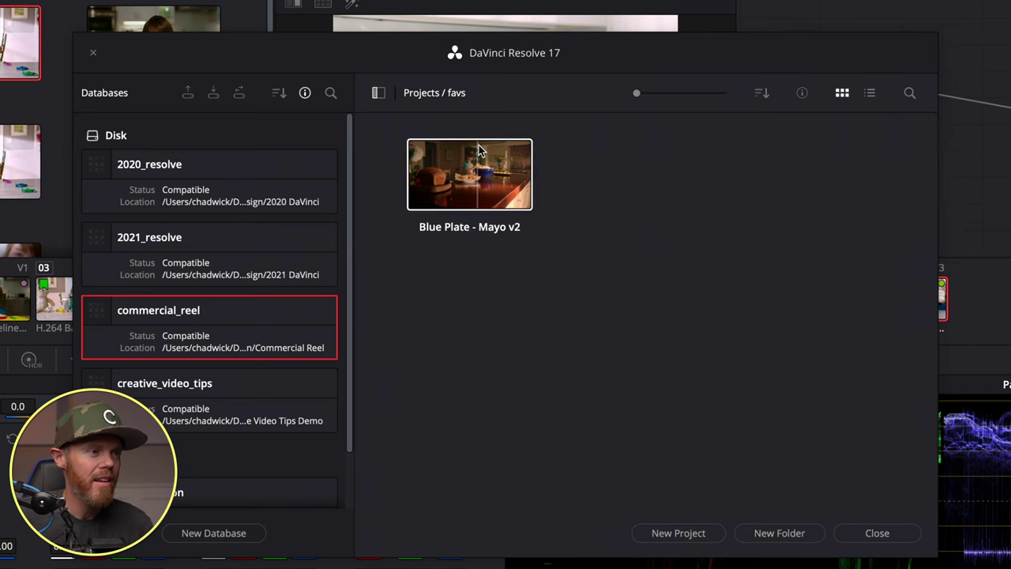
pyautogui.moveTo(492, 176); pyautogui.dragTo(515, 210)
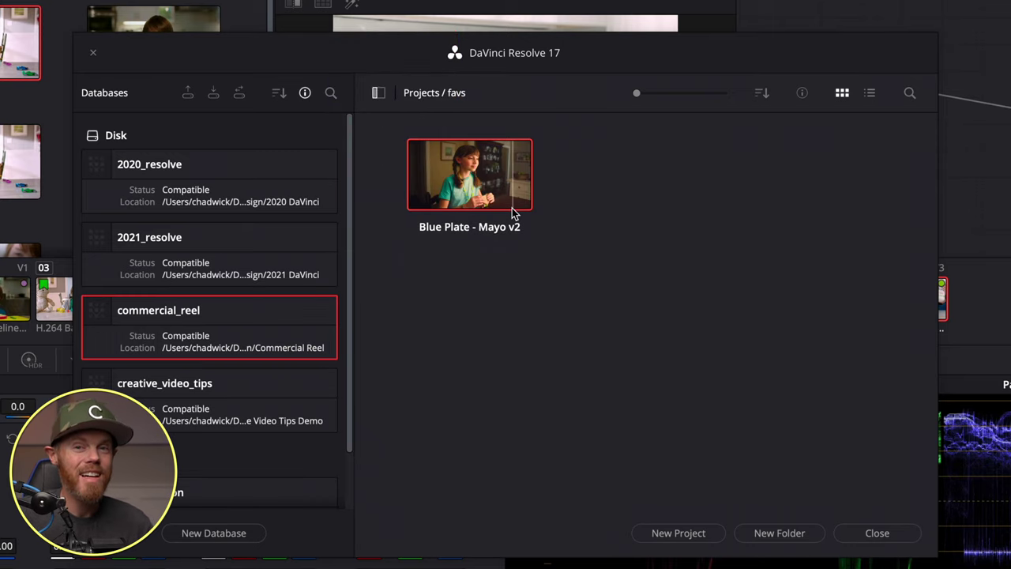
pyautogui.rightClick(479, 172)
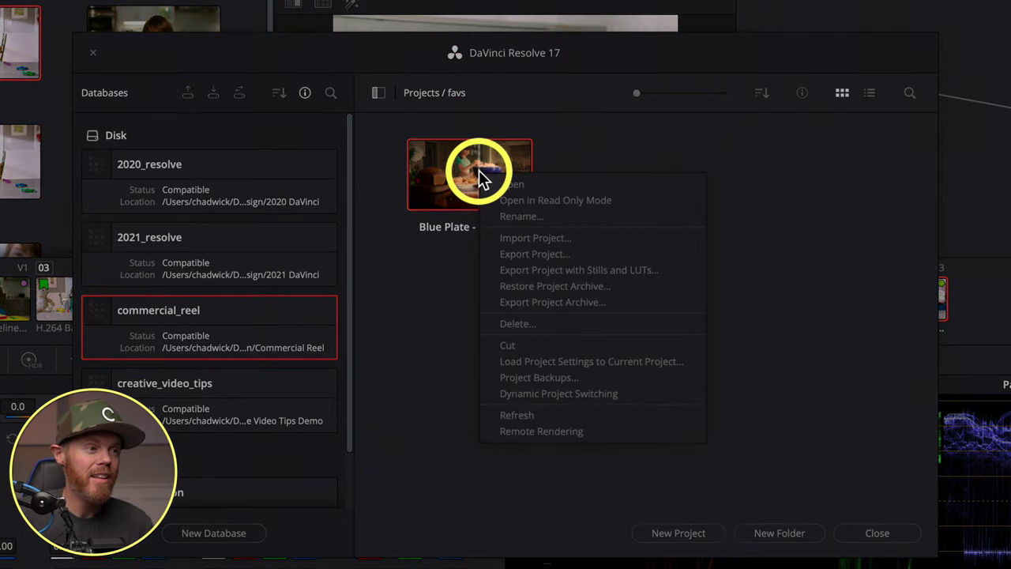
pyautogui.click(547, 344)
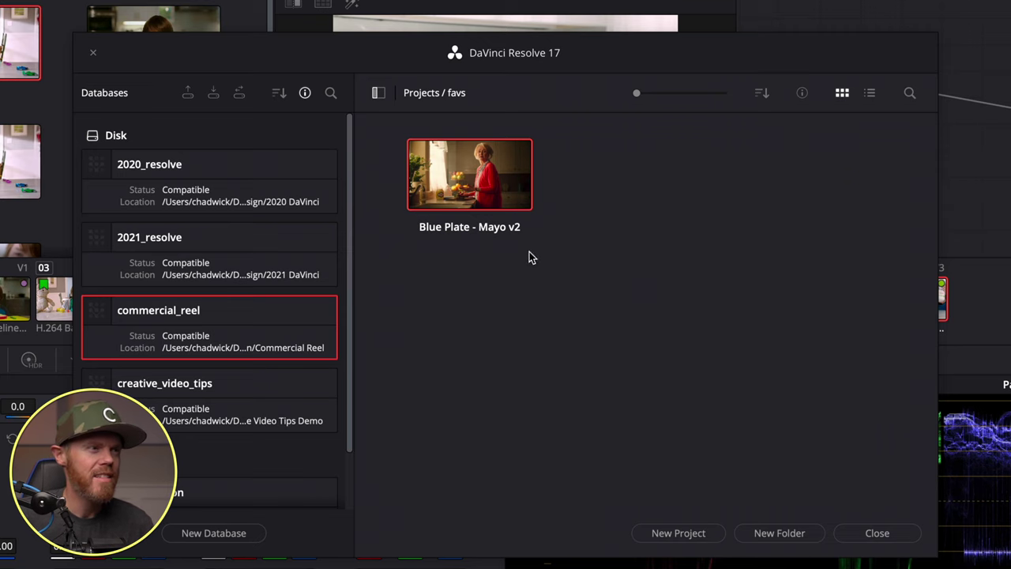
pyautogui.click(426, 93)
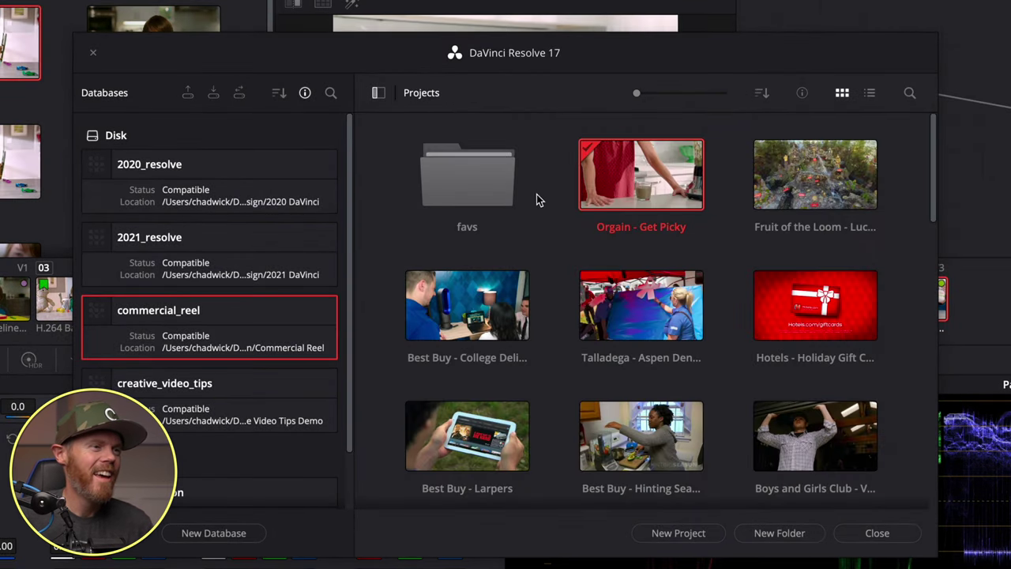
pyautogui.rightClick(556, 231)
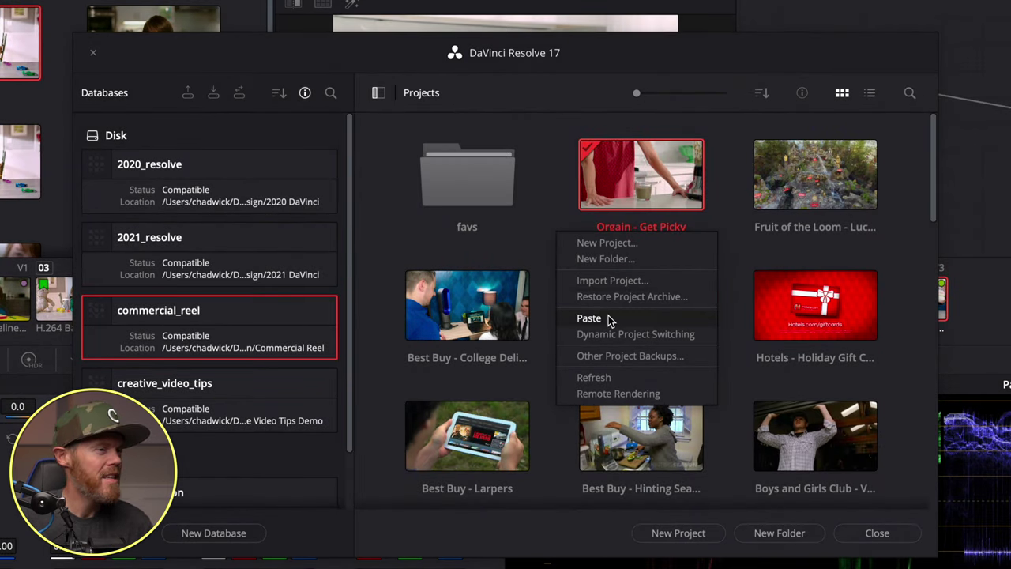
pyautogui.click(604, 317)
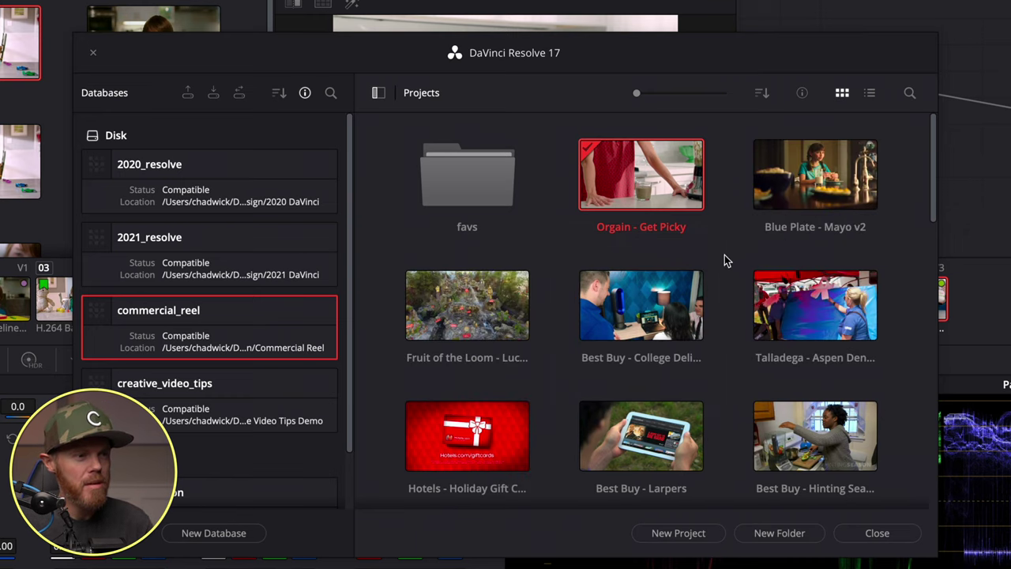
# Confirm favs is empty, view projects as a detailed list, and close the Project Manager
pyautogui.doubleClick(499, 176)
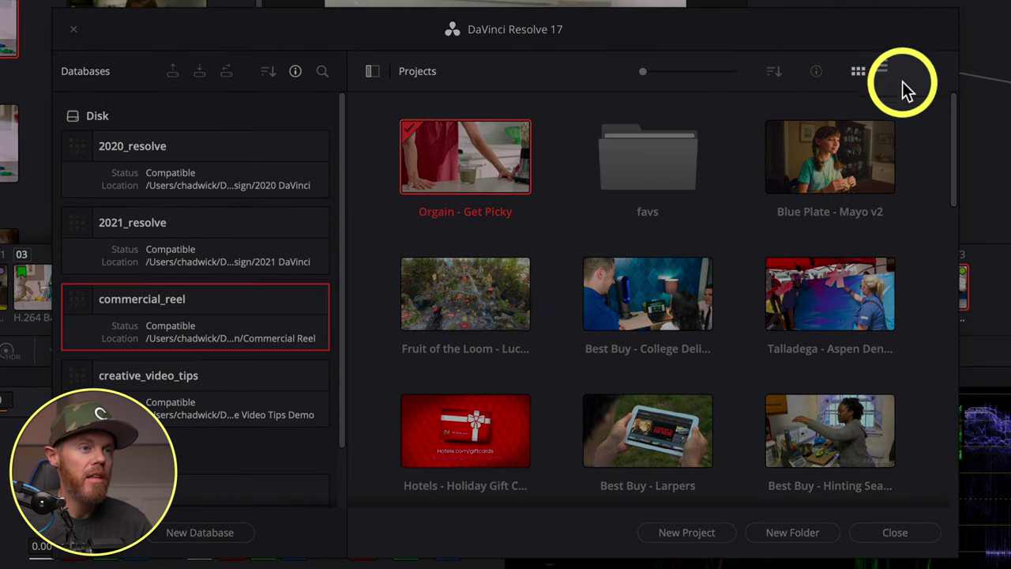
pyautogui.click(886, 71)
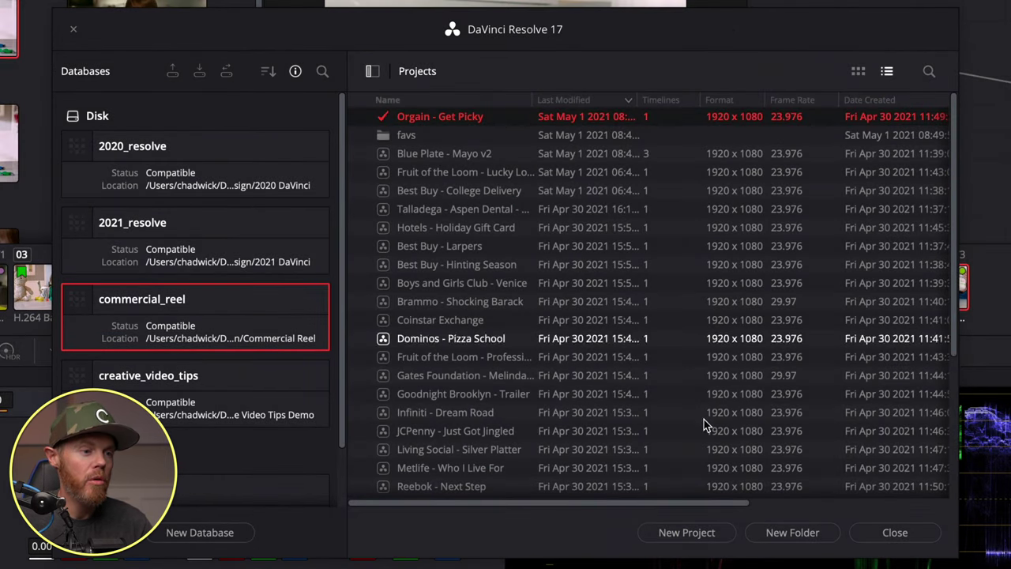
pyautogui.moveTo(698, 507); pyautogui.dragTo(898, 506)
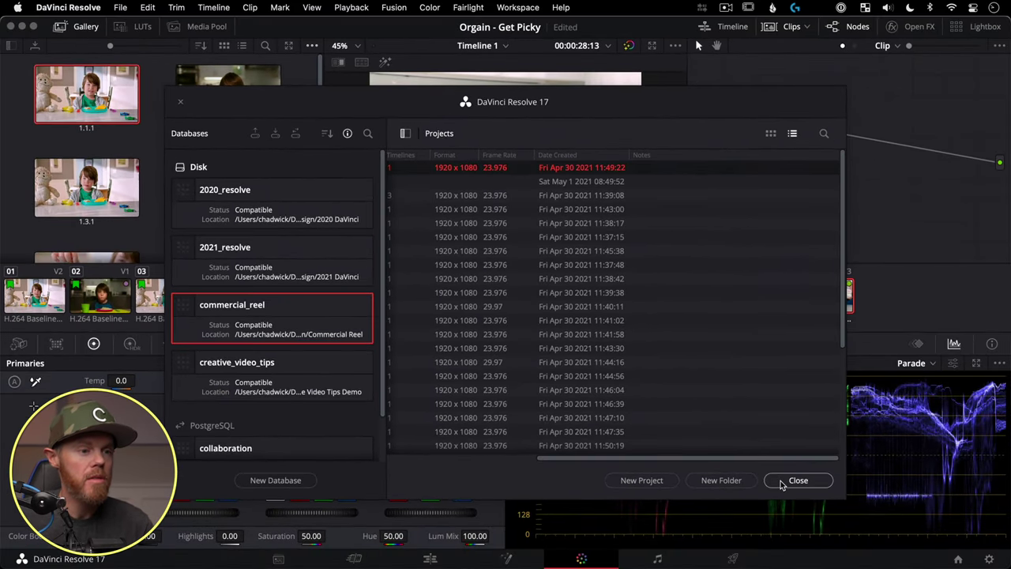
pyautogui.click(895, 533)
pyautogui.click(122, 8)
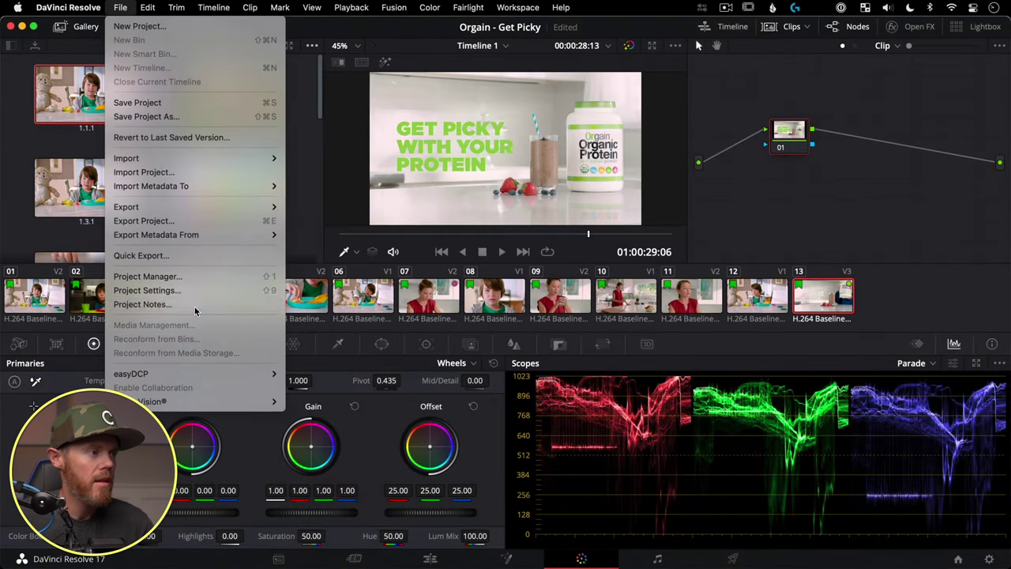
# Add the project note 'please sub' to Orgain - Get Picky
pyautogui.click(194, 306)
pyautogui.click(409, 258)
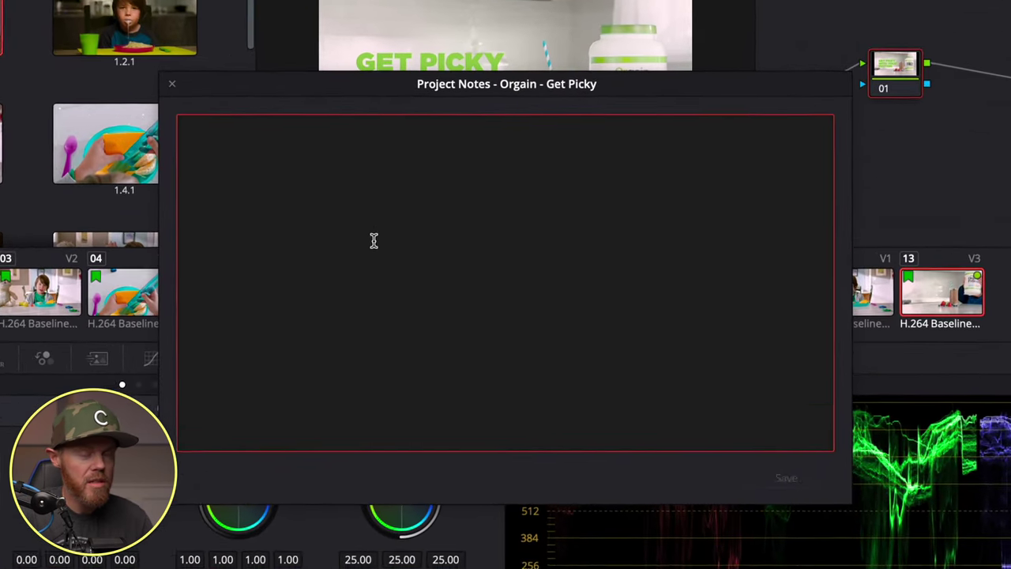
pyautogui.write('please sub')
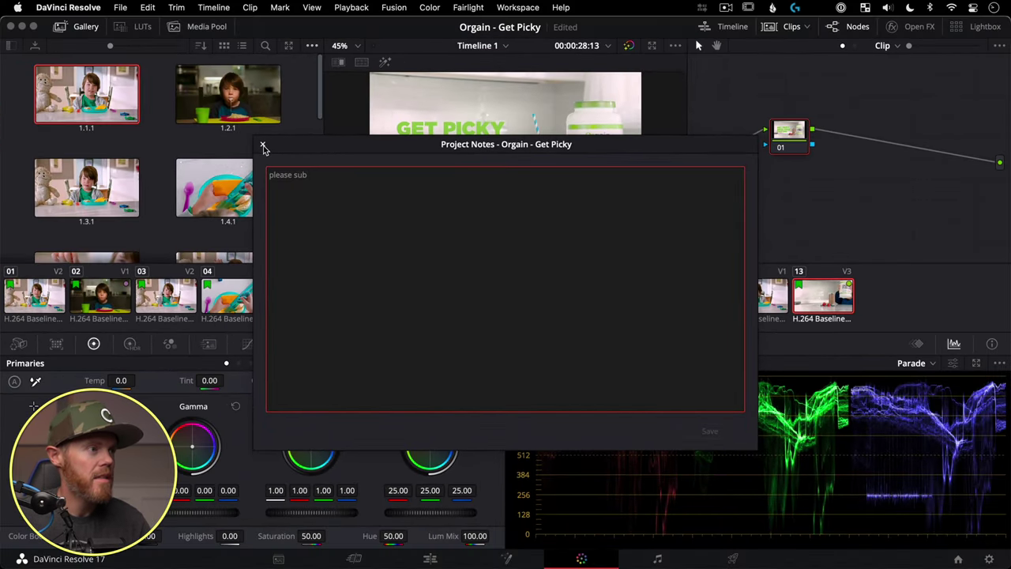
pyautogui.click(264, 147)
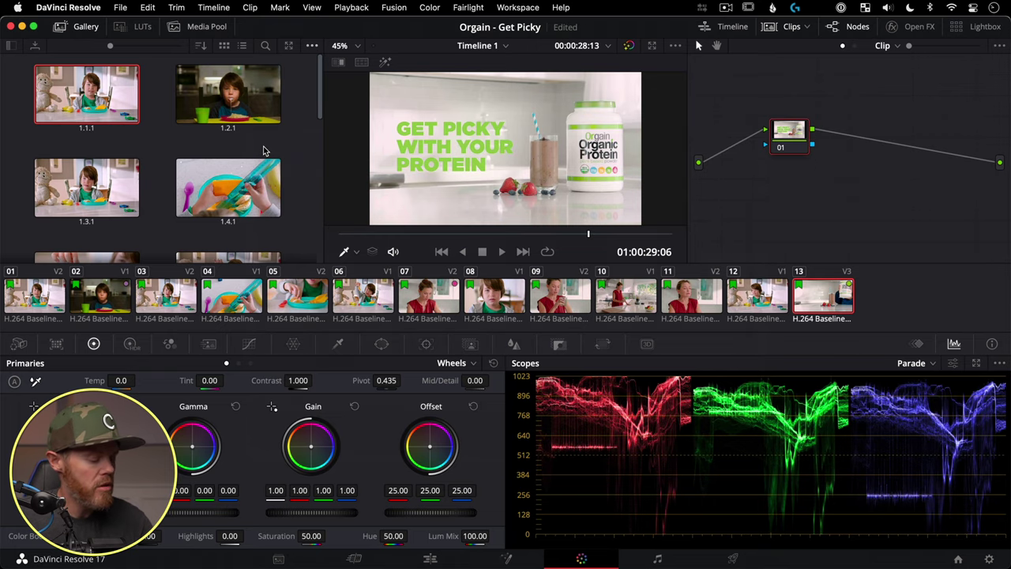
# Check the note in the list view's Notes column, then return to Thumbnail View
pyautogui.hotkey('shift', '1')
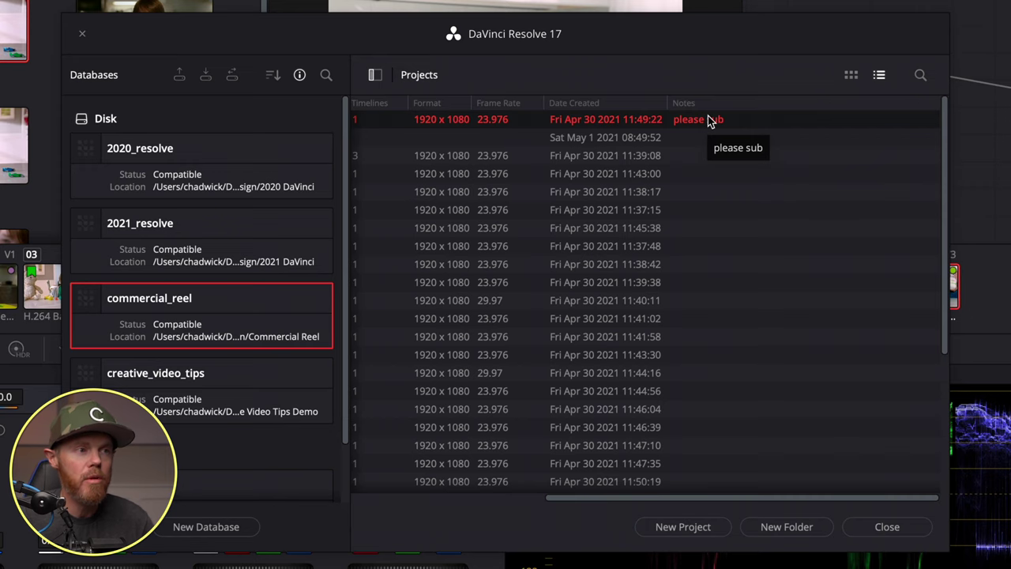
pyautogui.moveTo(778, 496); pyautogui.dragTo(531, 503)
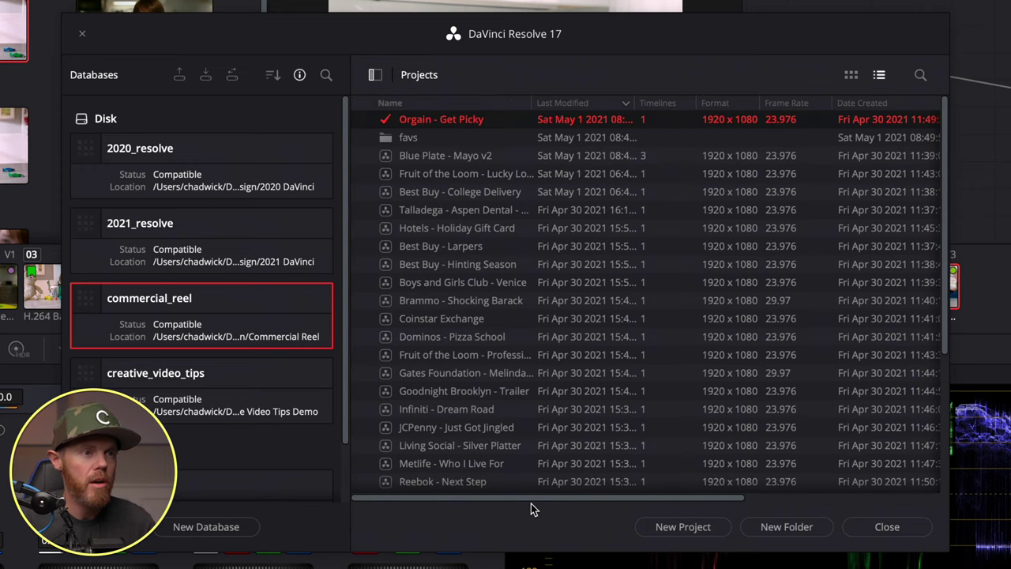
pyautogui.click(850, 75)
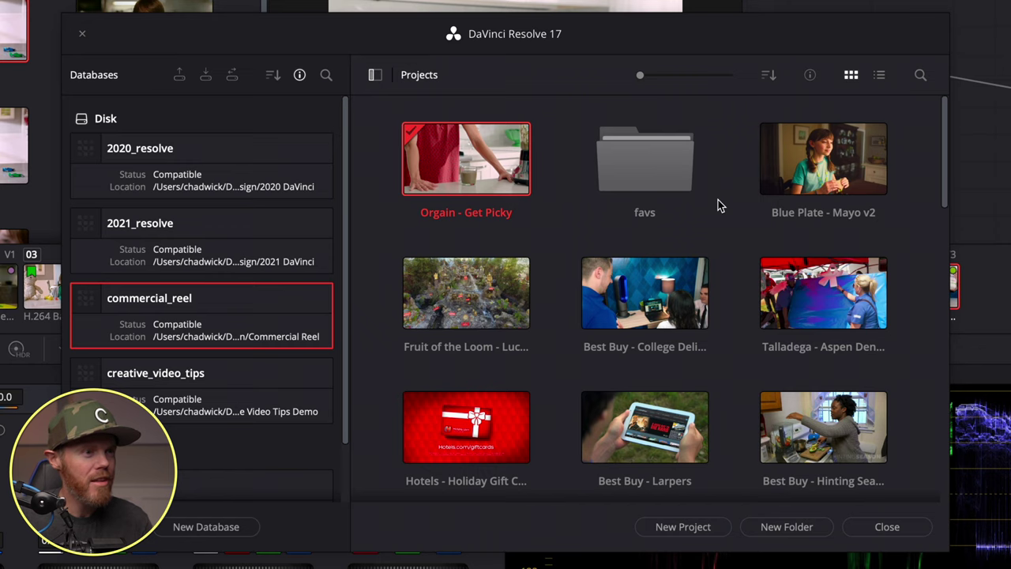
# Turn on Dynamic Project Switching and open Fruit of the Loom - Lucky Looms
pyautogui.rightClick(716, 172)
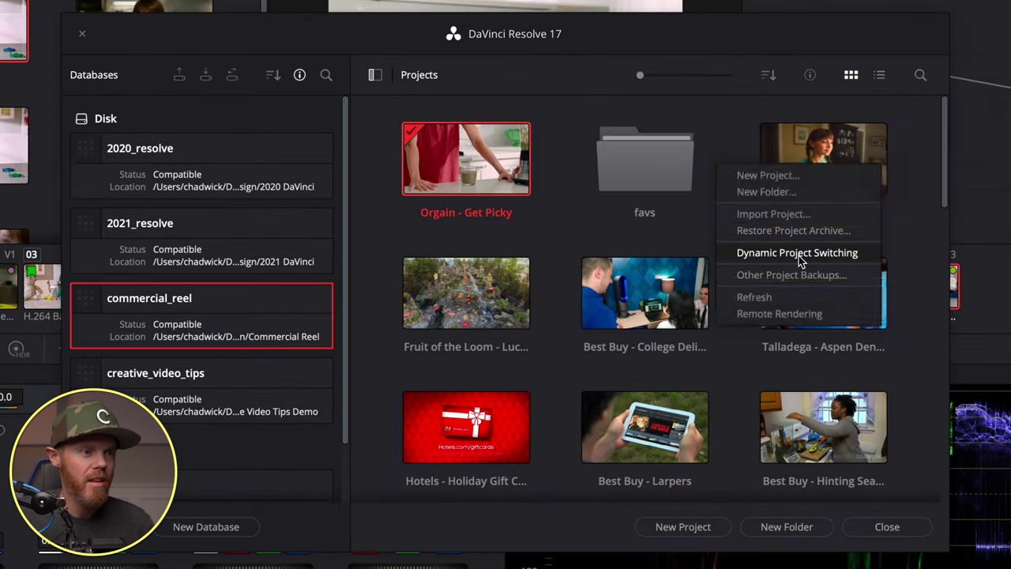
pyautogui.click(797, 252)
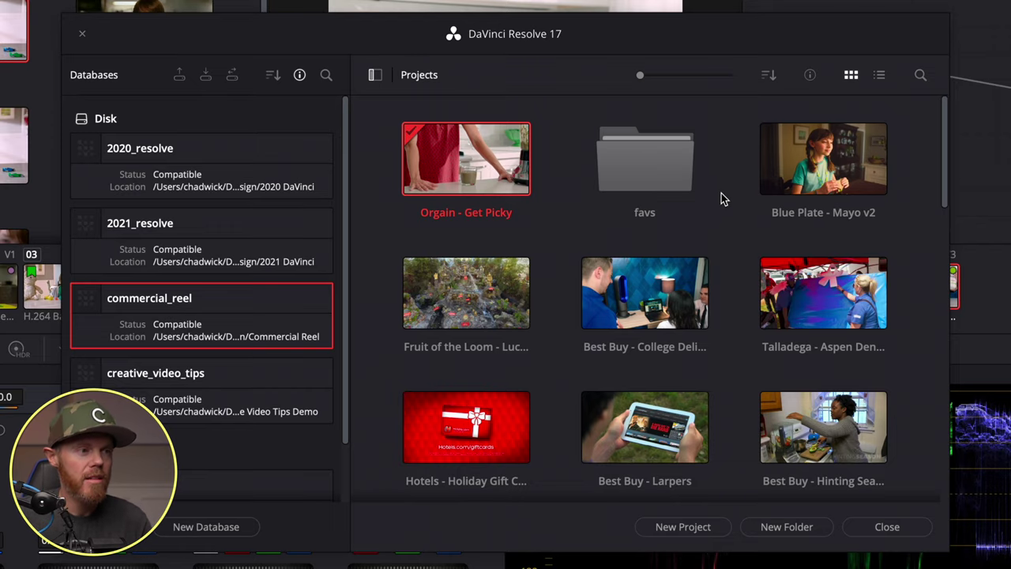
pyautogui.doubleClick(418, 293)
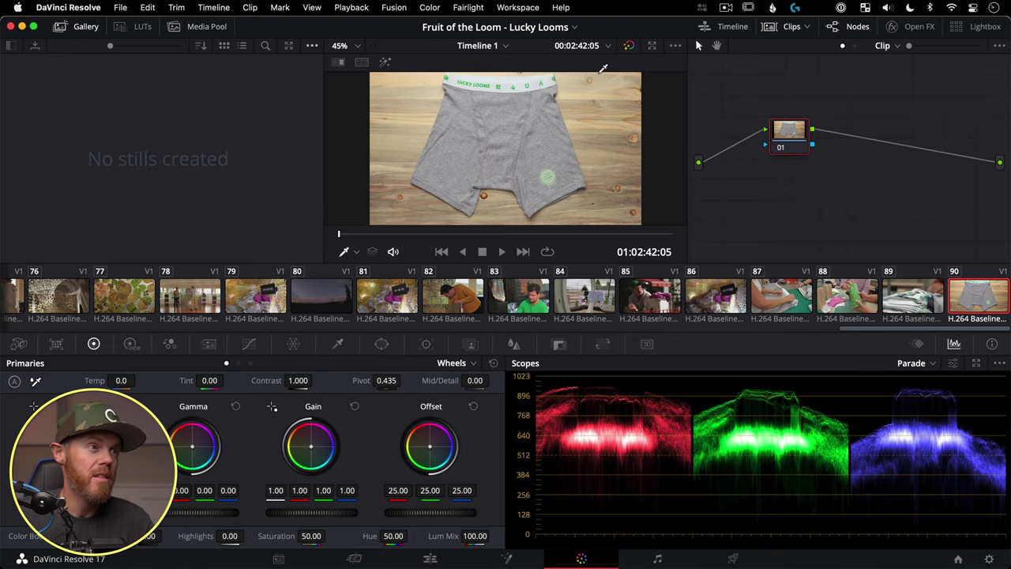
# Switch to Orgain - Get Picky, then back to Fruit of the Loom - Lucky Looms via File > Switch Project
pyautogui.click(575, 27)
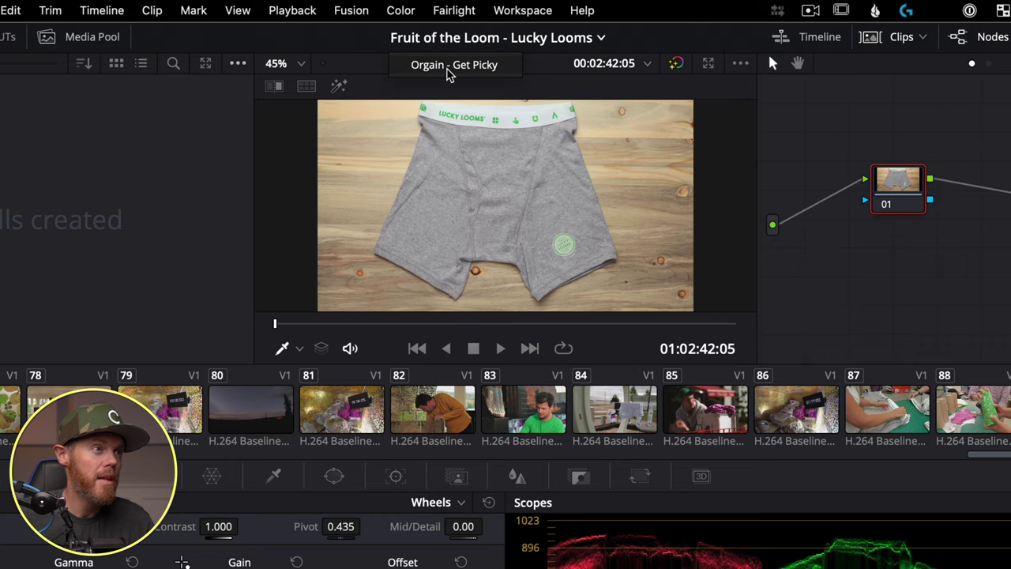
pyautogui.click(449, 70)
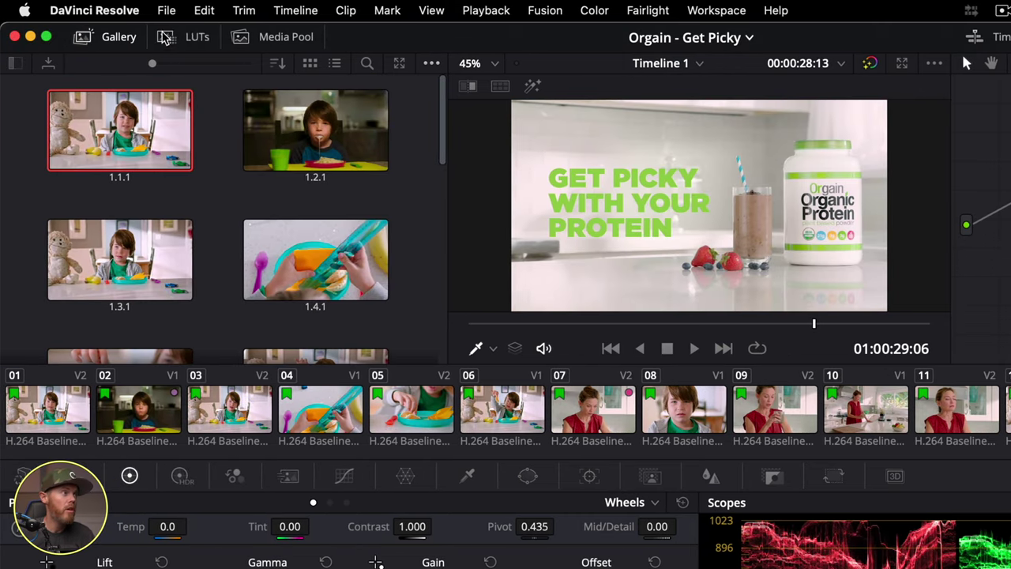
pyautogui.click(166, 10)
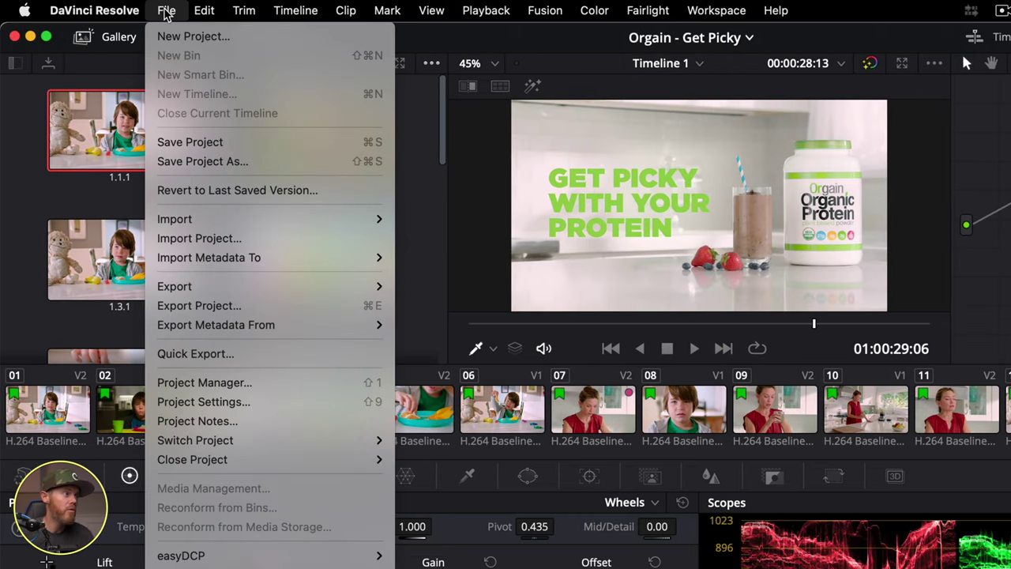
pyautogui.moveTo(264, 444)
pyautogui.click(480, 459)
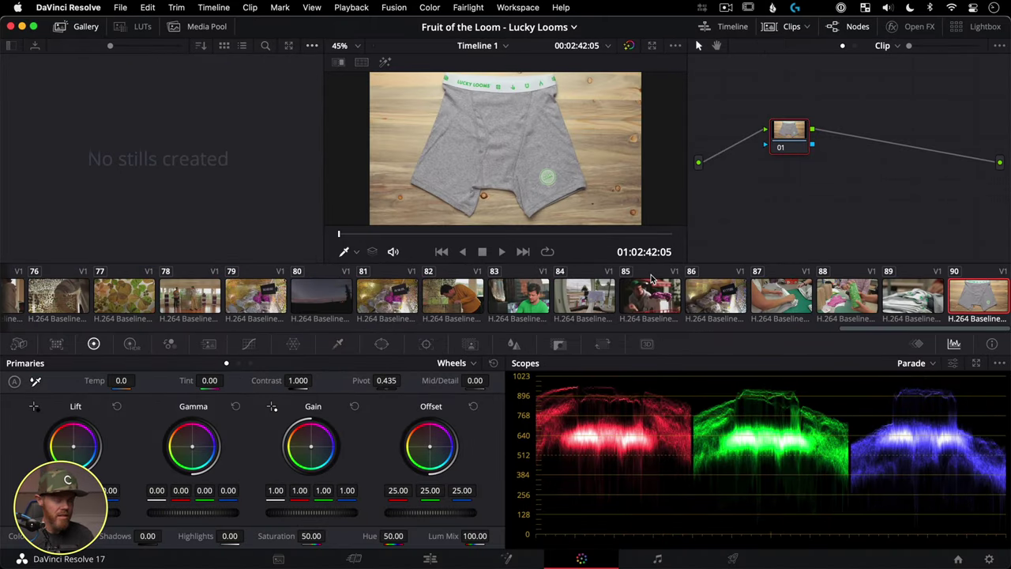
pyautogui.click(959, 560)
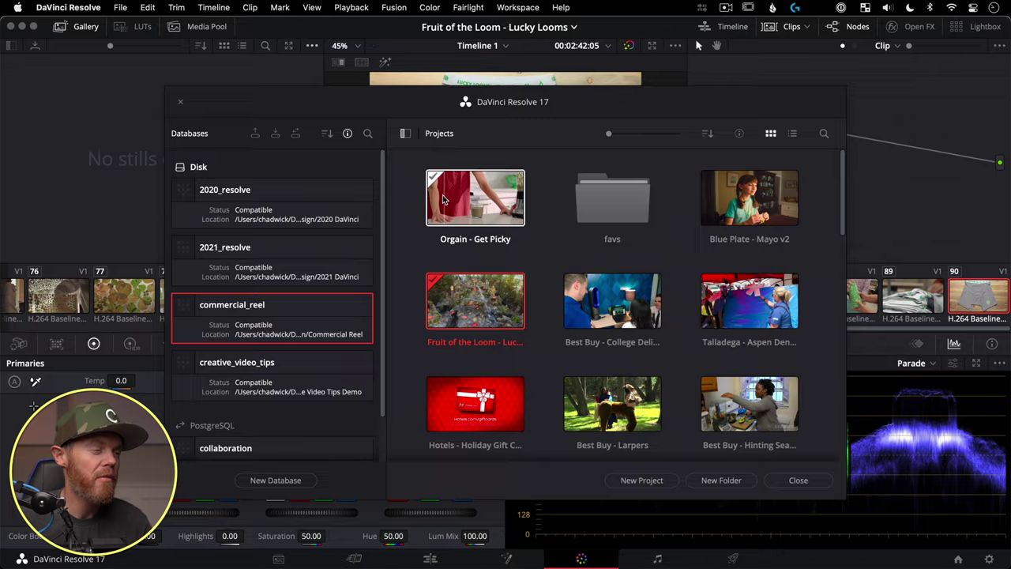
# Add a disk database named demo, saved in a newly made demo folder inside Blackmagic Design
pyautogui.click(280, 479)
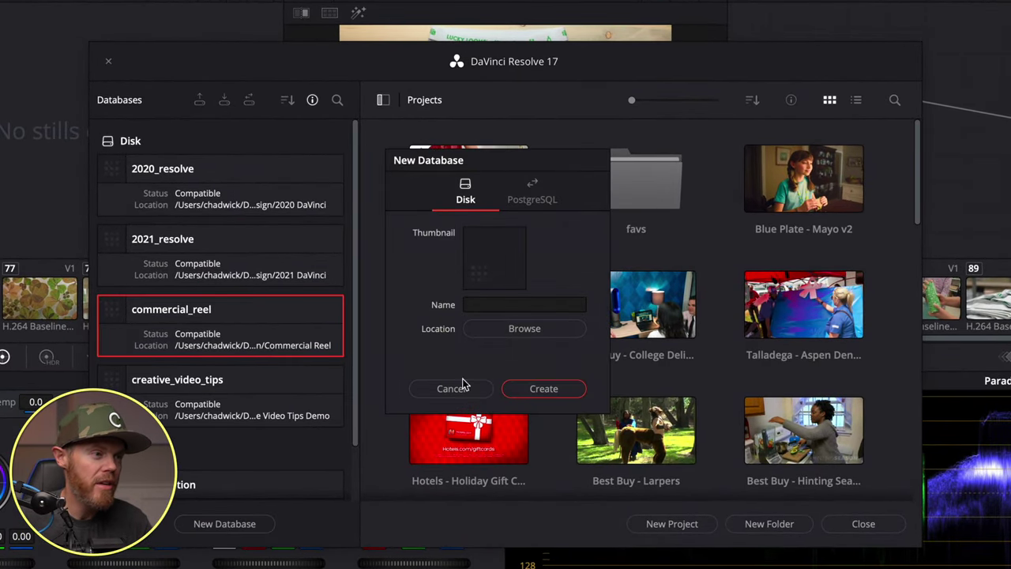
pyautogui.click(507, 308)
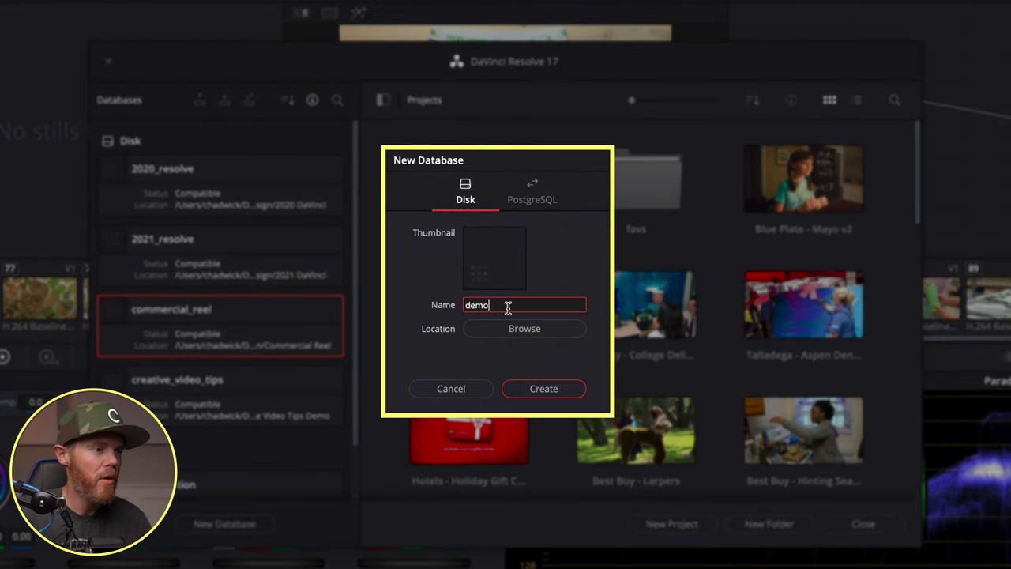
pyautogui.click(520, 327)
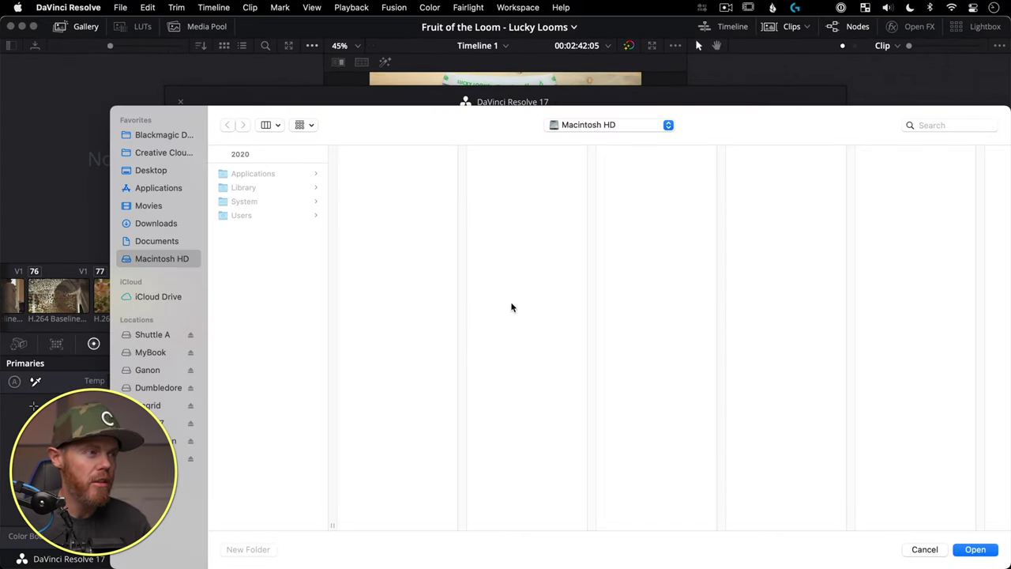
pyautogui.click(131, 97)
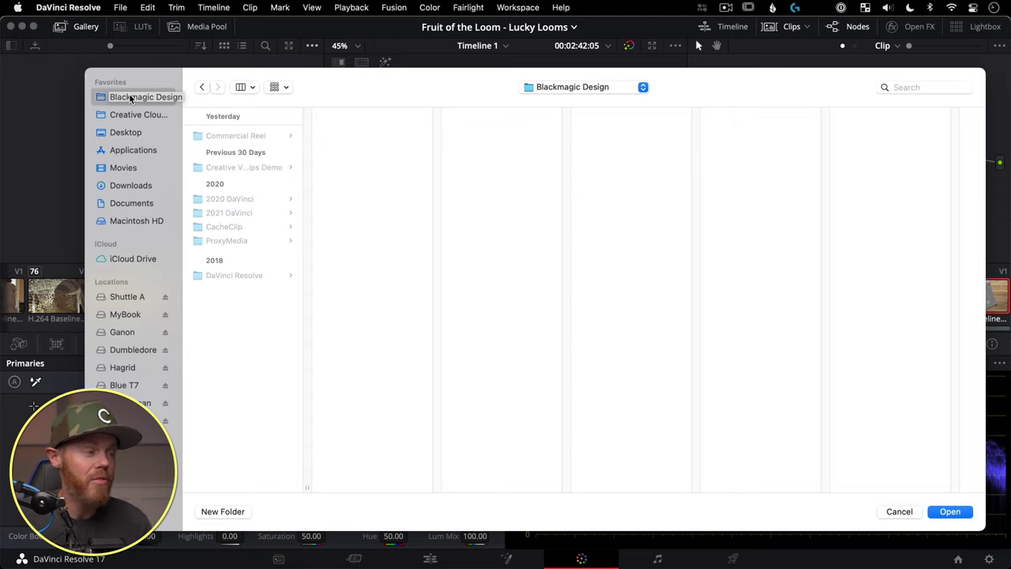
pyautogui.click(223, 511)
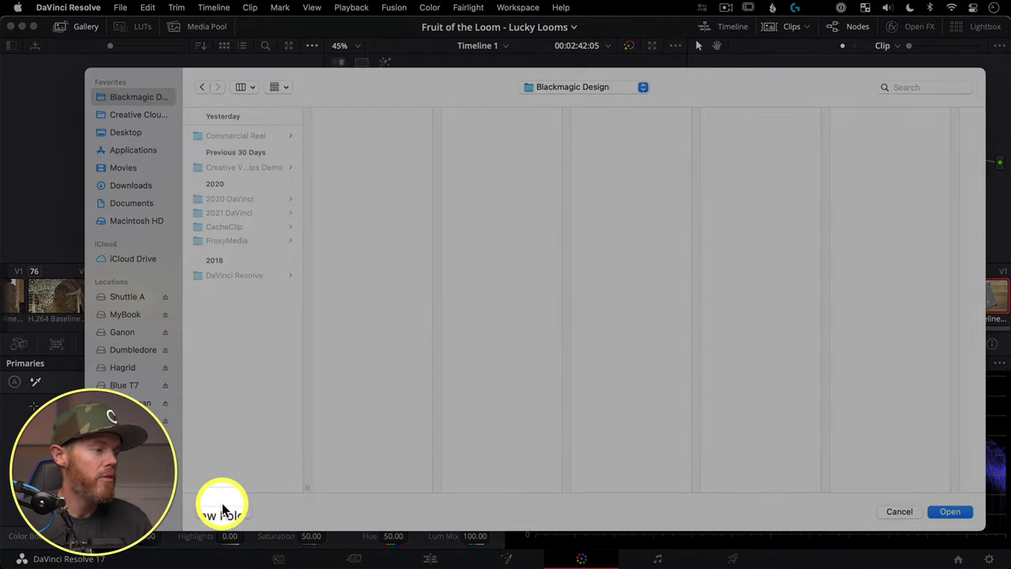
pyautogui.write('demo')
pyautogui.press('Return')
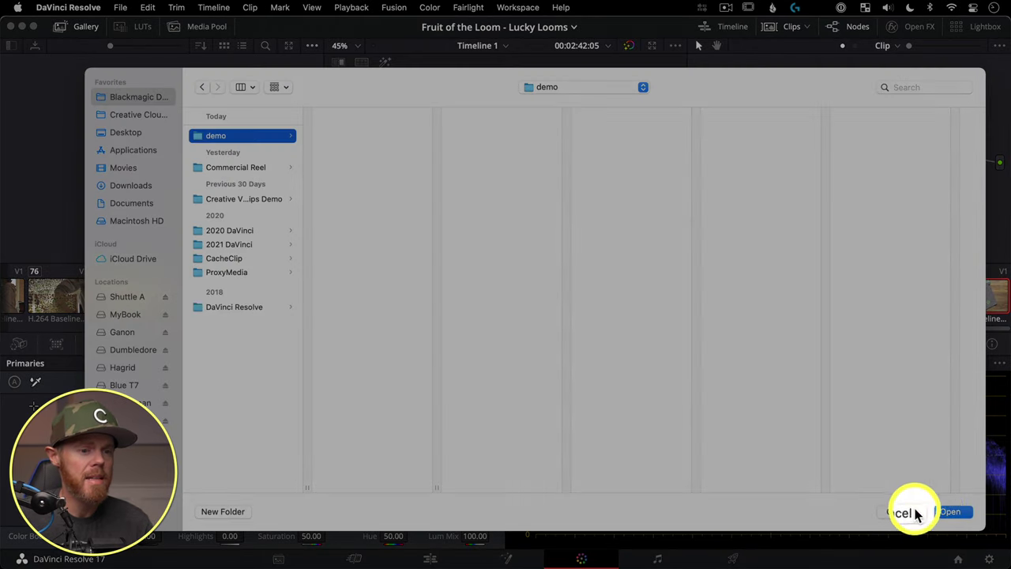
pyautogui.click(950, 511)
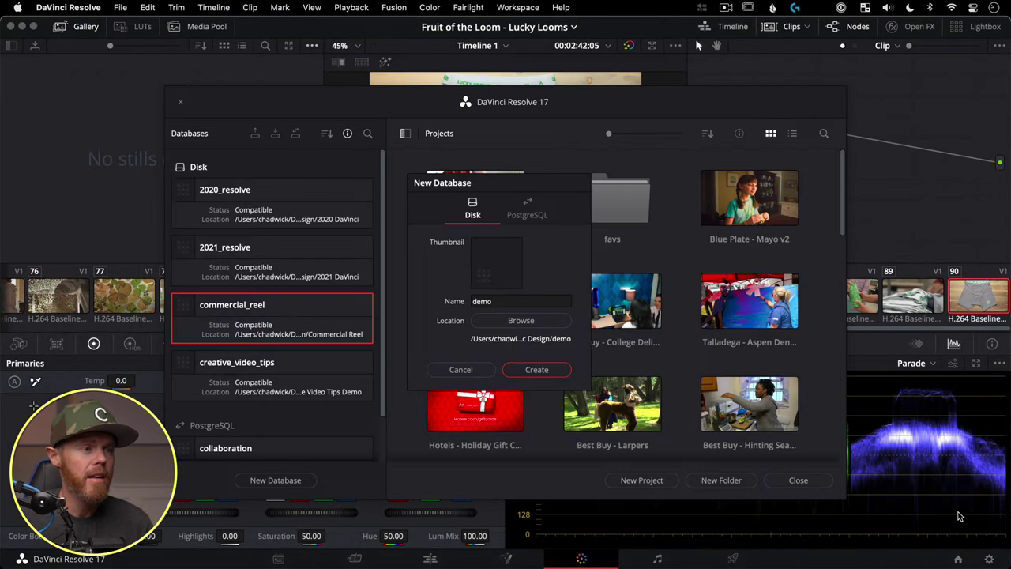
pyautogui.click(533, 369)
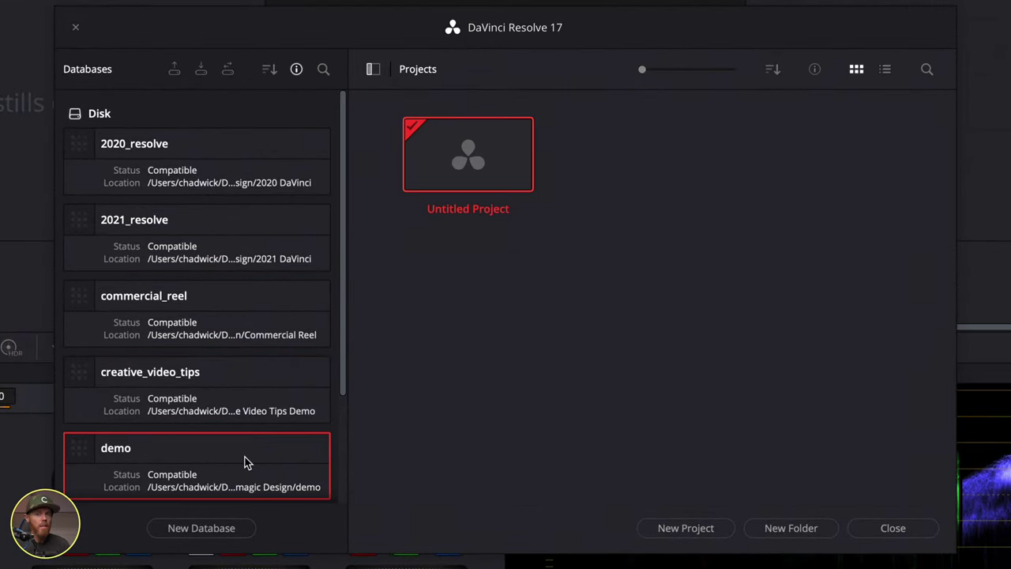
# Copy the Quick to Cook project from creative_video_tips into the demo database
pyautogui.click(297, 70)
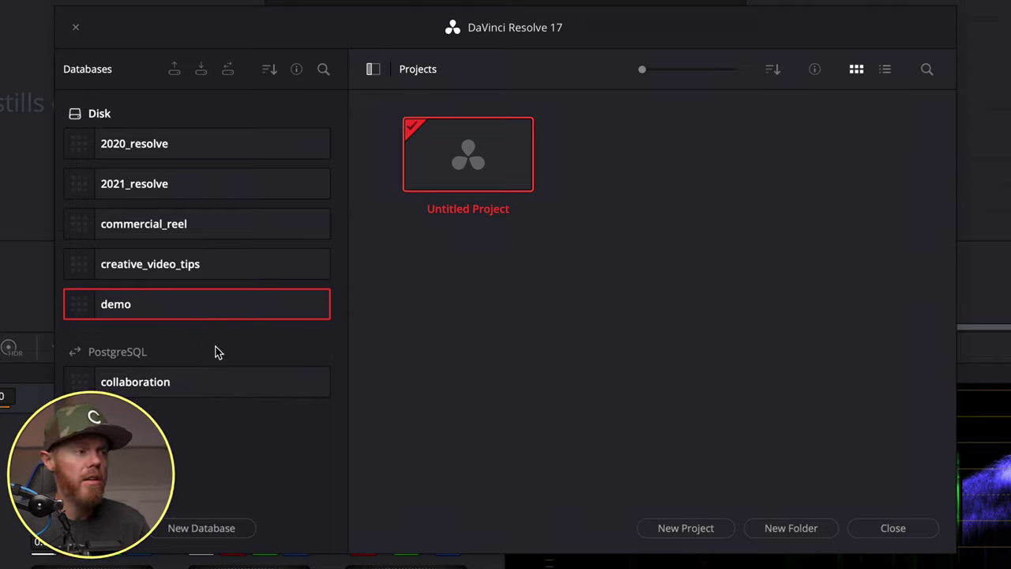
pyautogui.click(218, 264)
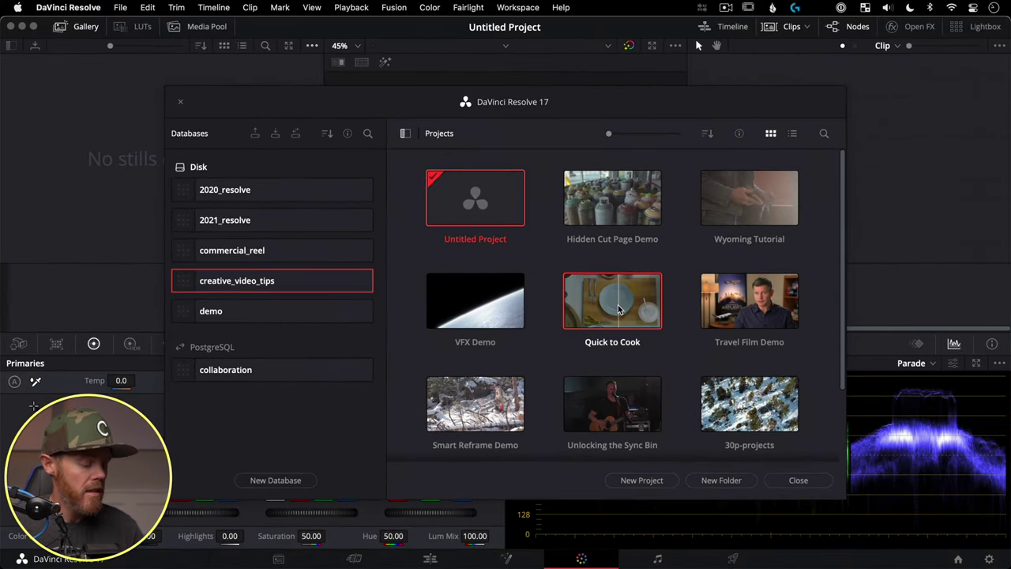
pyautogui.press('super+c')
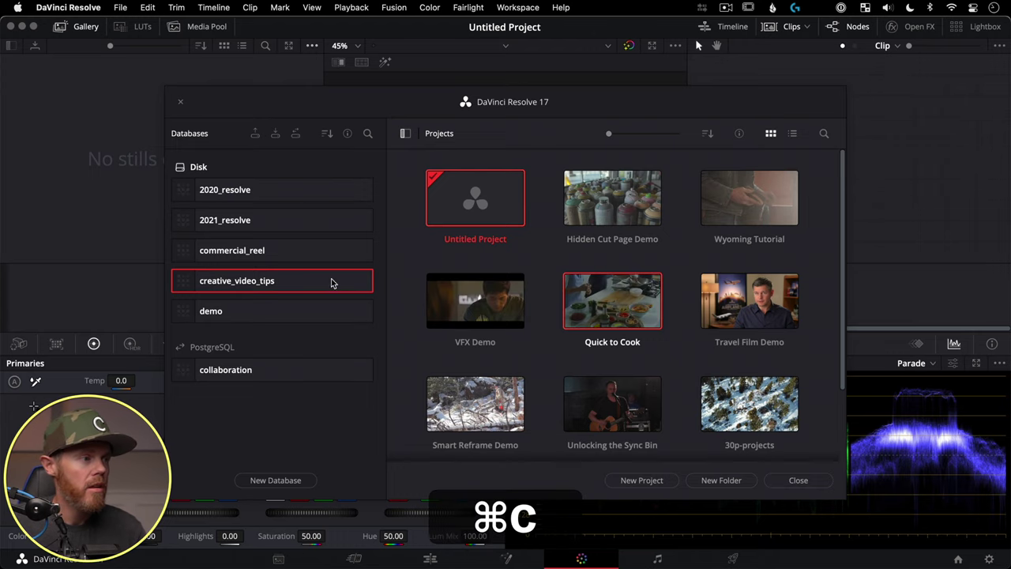
pyautogui.click(316, 306)
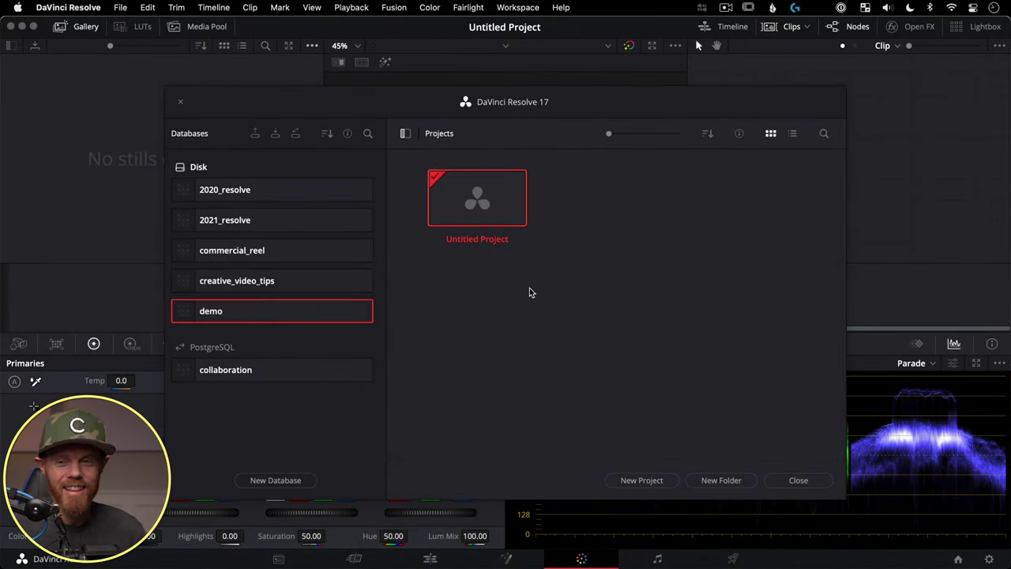
pyautogui.press('super+v')
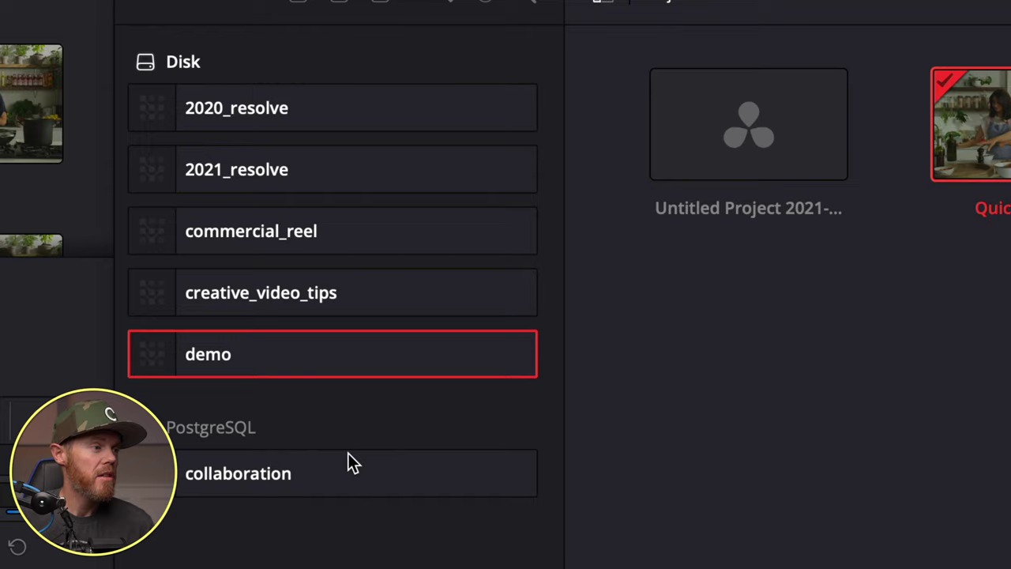
# Copy shared project 01 from the collaboration database into demo
pyautogui.click(346, 455)
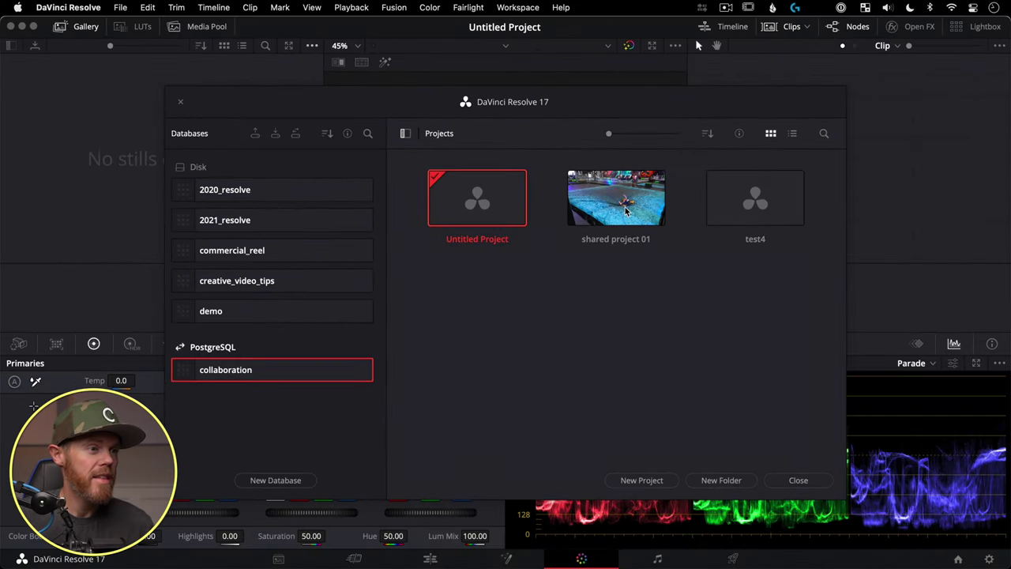
pyautogui.click(753, 188)
pyautogui.press('super+c')
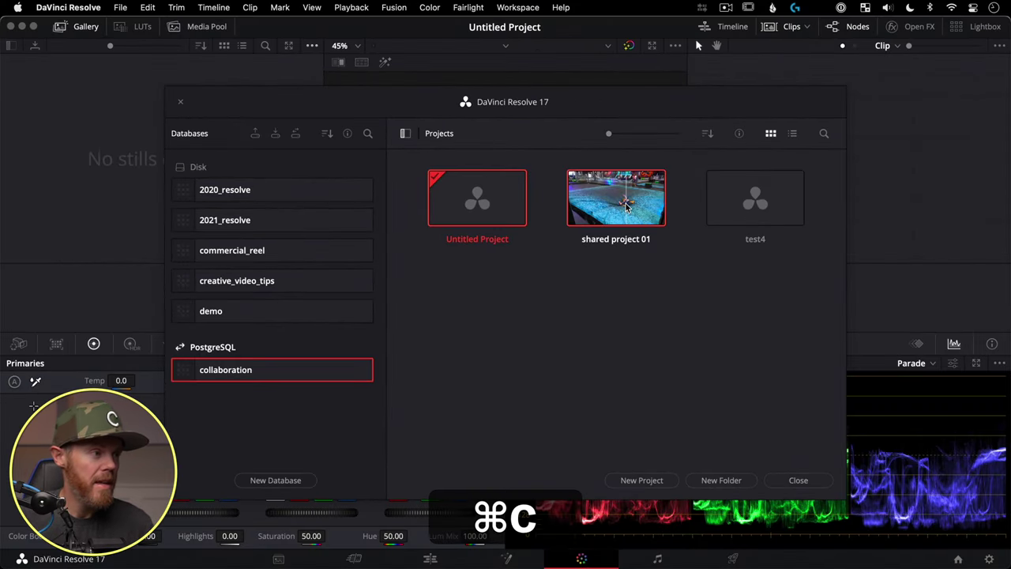
pyautogui.click(339, 314)
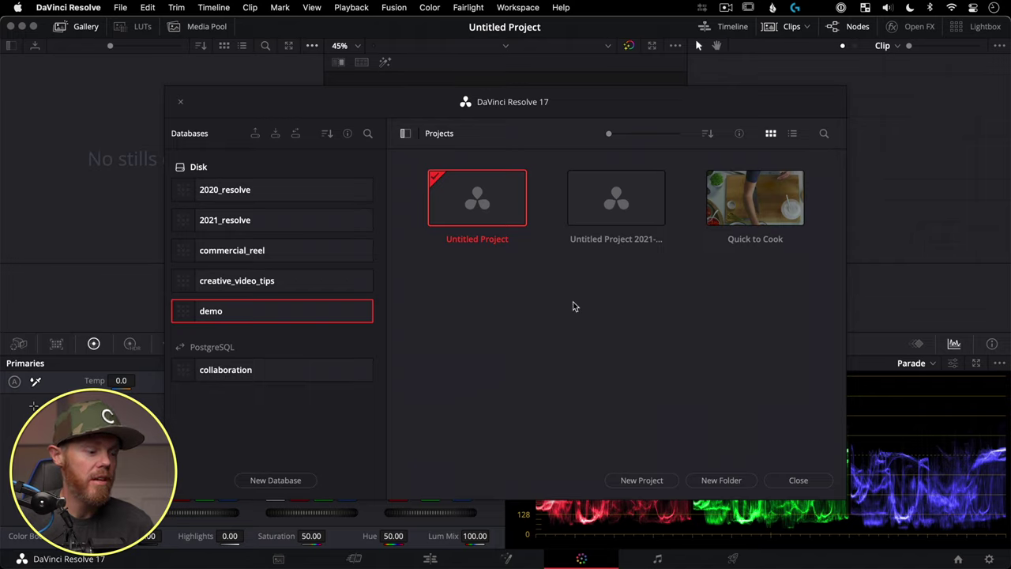
pyautogui.press('super+v')
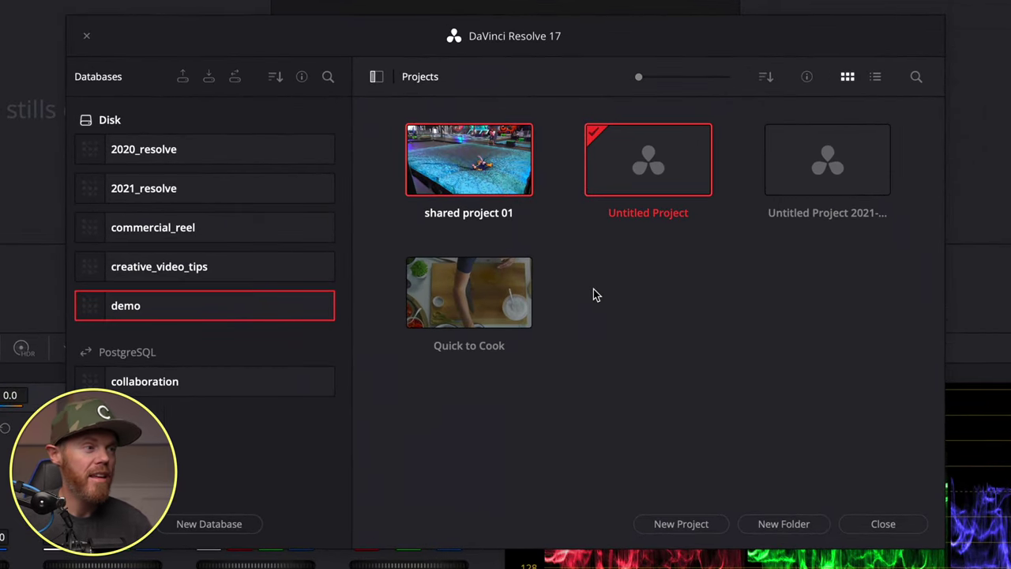
# Disconnect the demo database and confirm the disconnection
pyautogui.rightClick(264, 312)
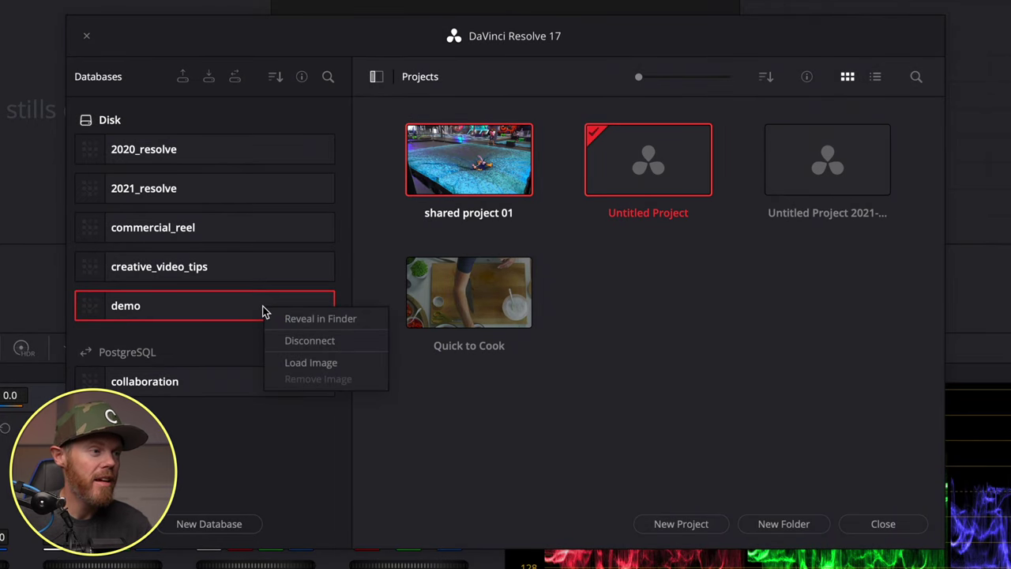
pyautogui.click(306, 340)
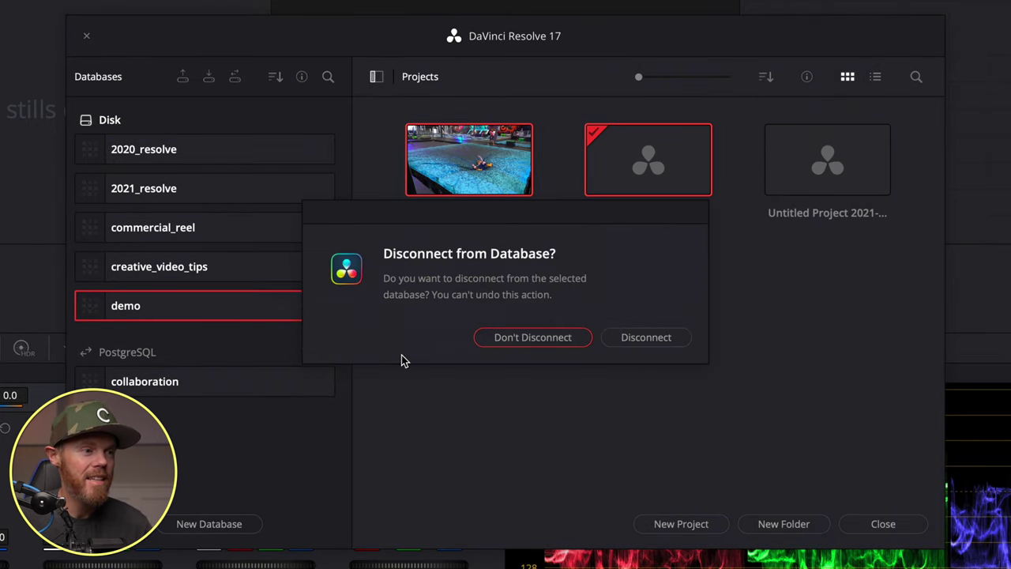
pyautogui.click(645, 337)
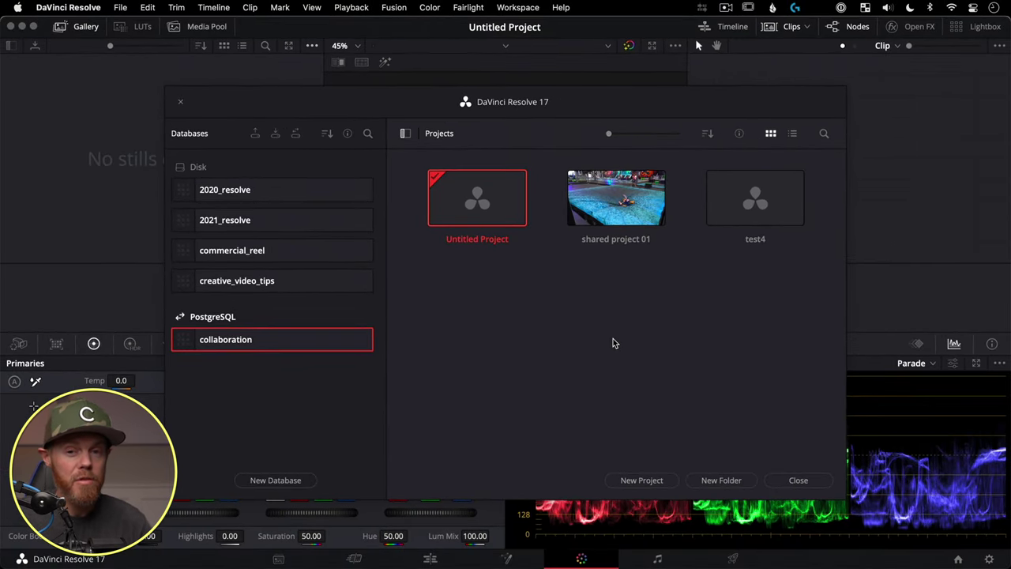
# Inspect the demo database folder's contents in Finder
pyautogui.press('super+Tab')
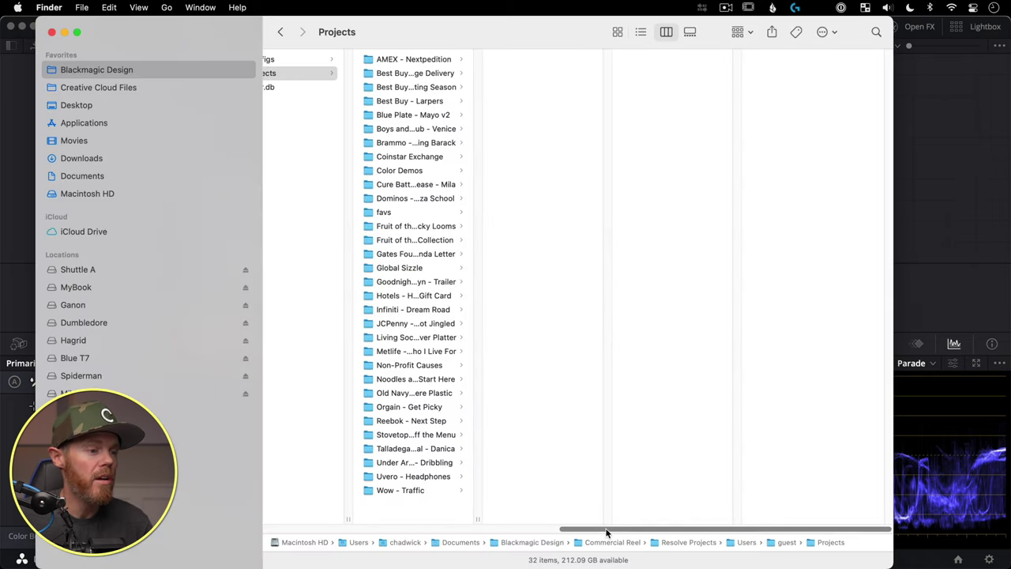
pyautogui.moveTo(544, 527); pyautogui.dragTo(271, 527)
pyautogui.click(319, 145)
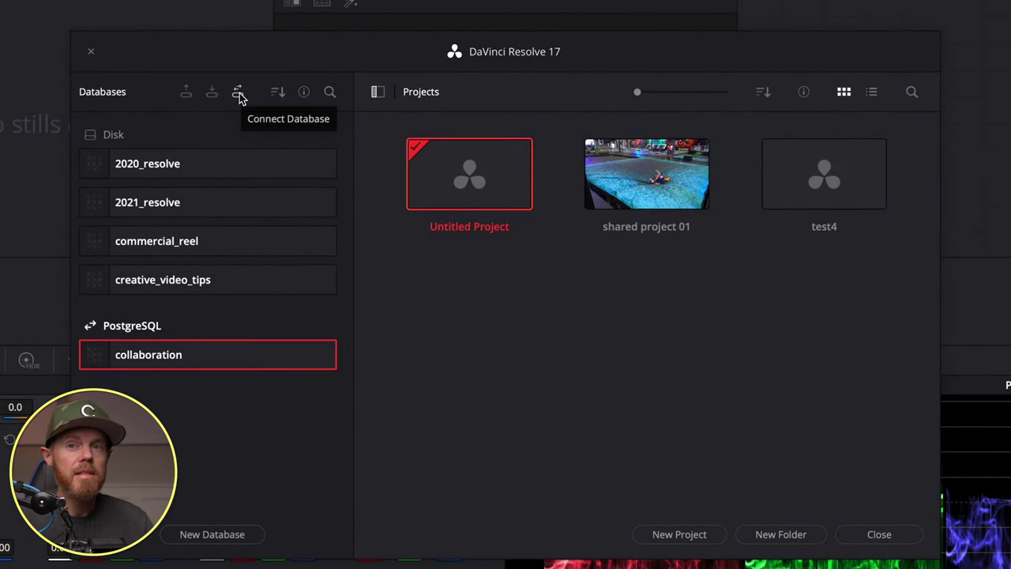
# Connect the Blackmagic Design/demo folder as an existing disk database named demo2
pyautogui.click(240, 95)
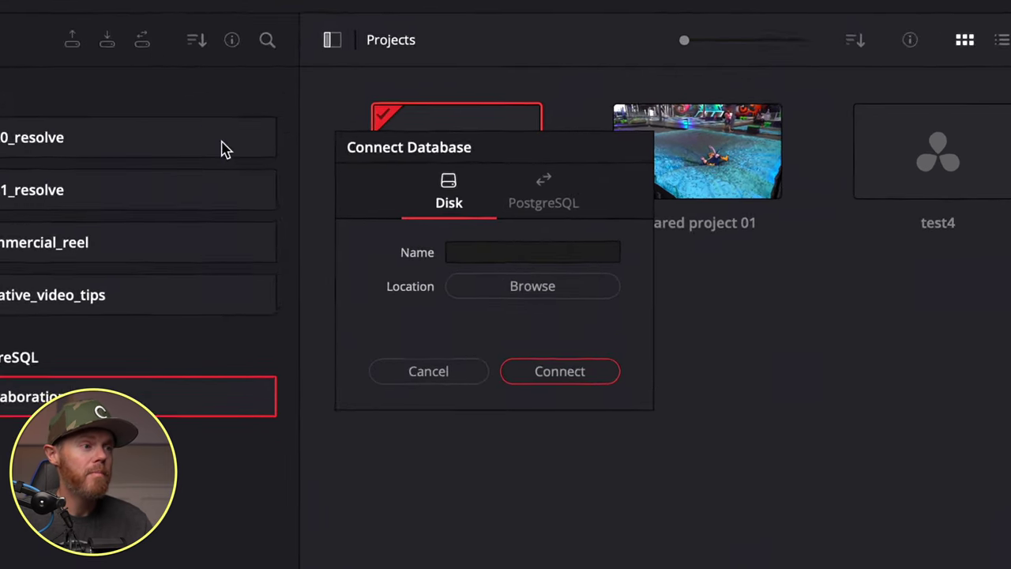
pyautogui.click(481, 248)
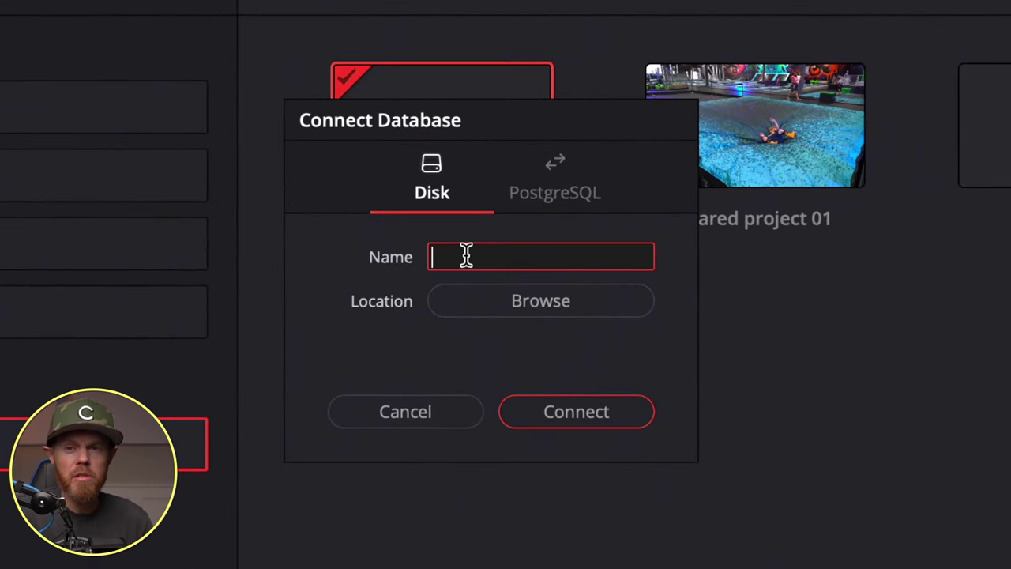
pyautogui.write('demo')
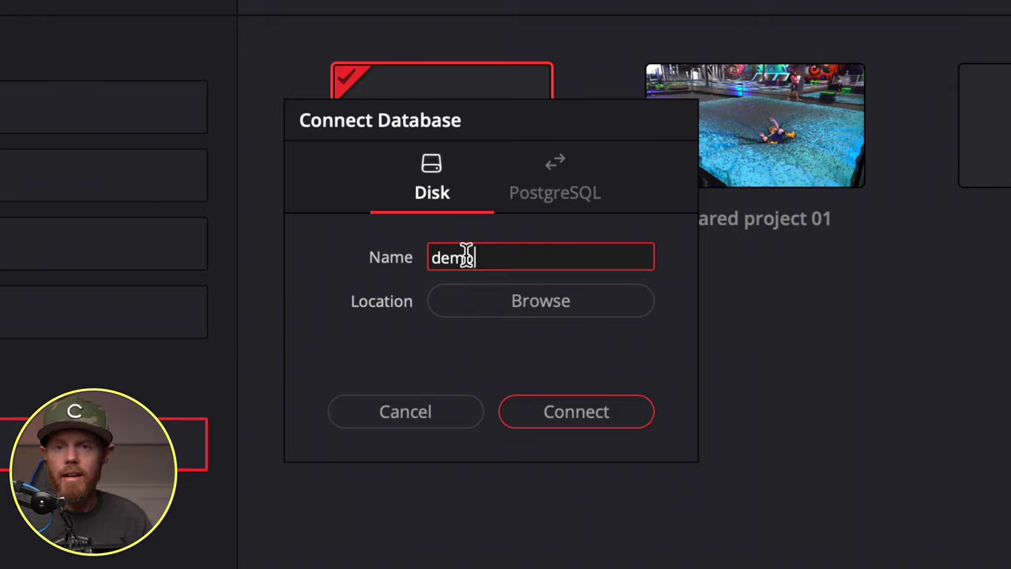
pyautogui.write('2')
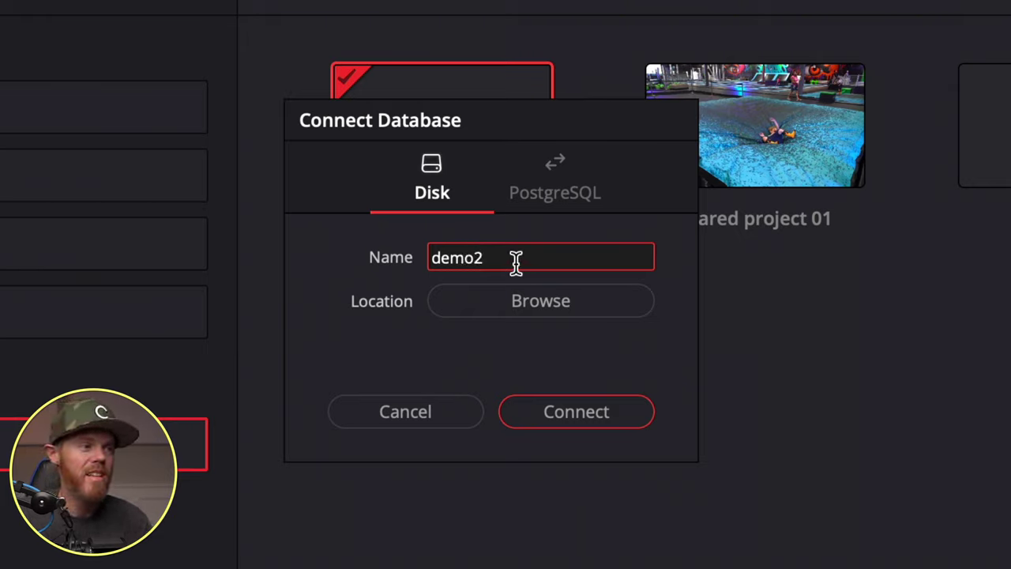
pyautogui.click(491, 305)
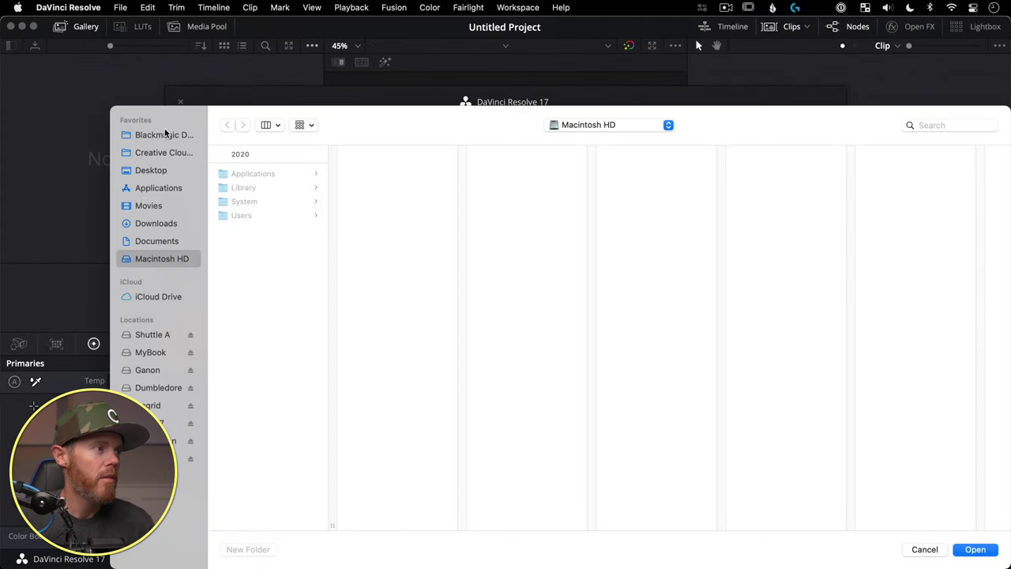
pyautogui.click(169, 136)
pyautogui.click(277, 176)
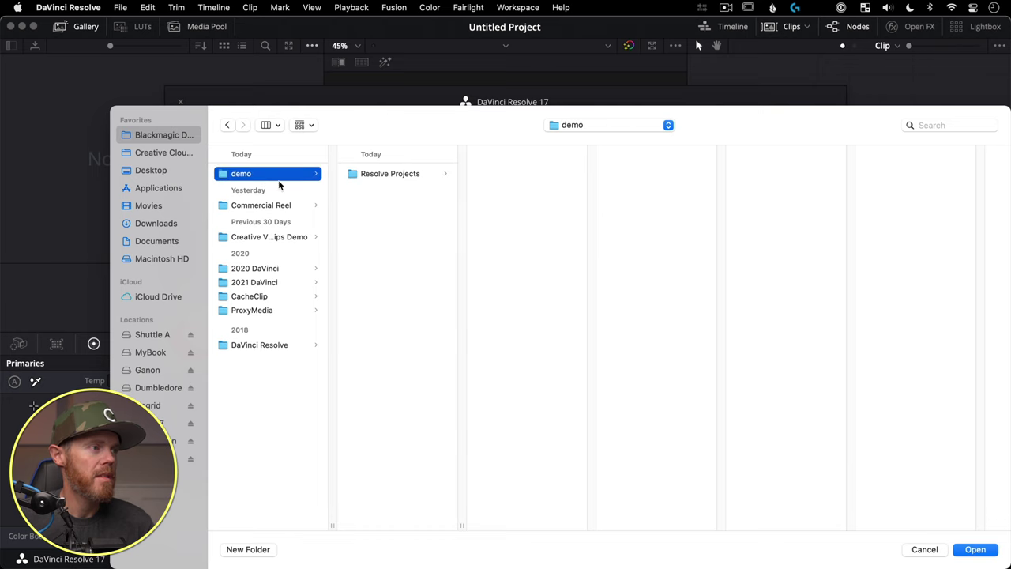
pyautogui.click(973, 549)
pyautogui.click(553, 332)
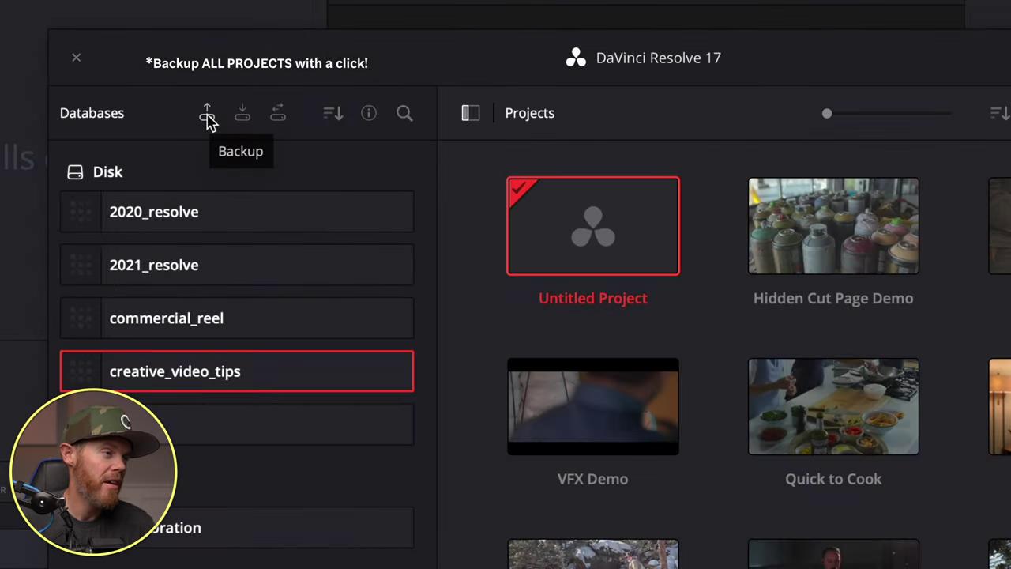
# Back up the creative_video_tips database to a backup file on the Desktop
pyautogui.click(207, 114)
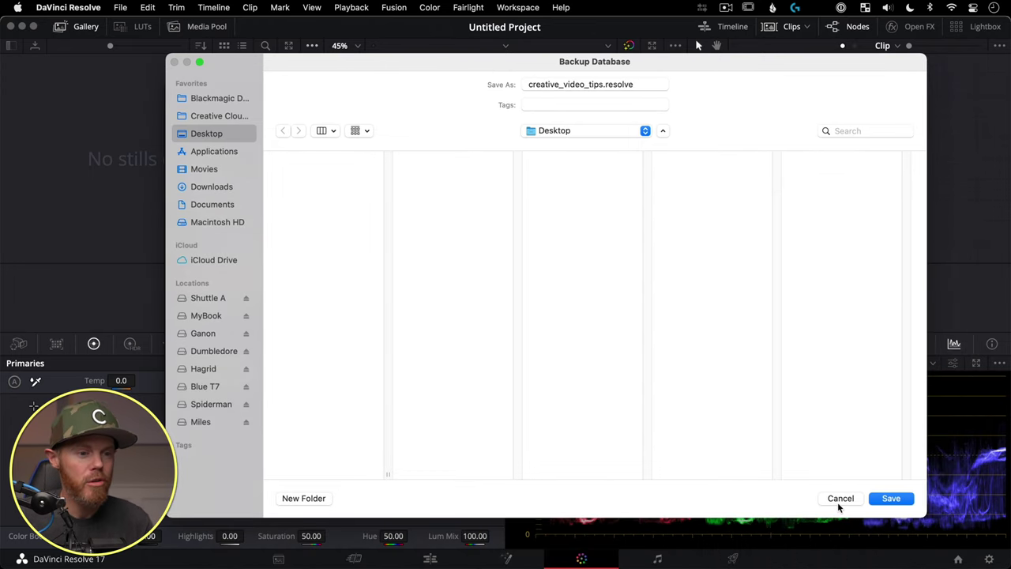
pyautogui.click(908, 504)
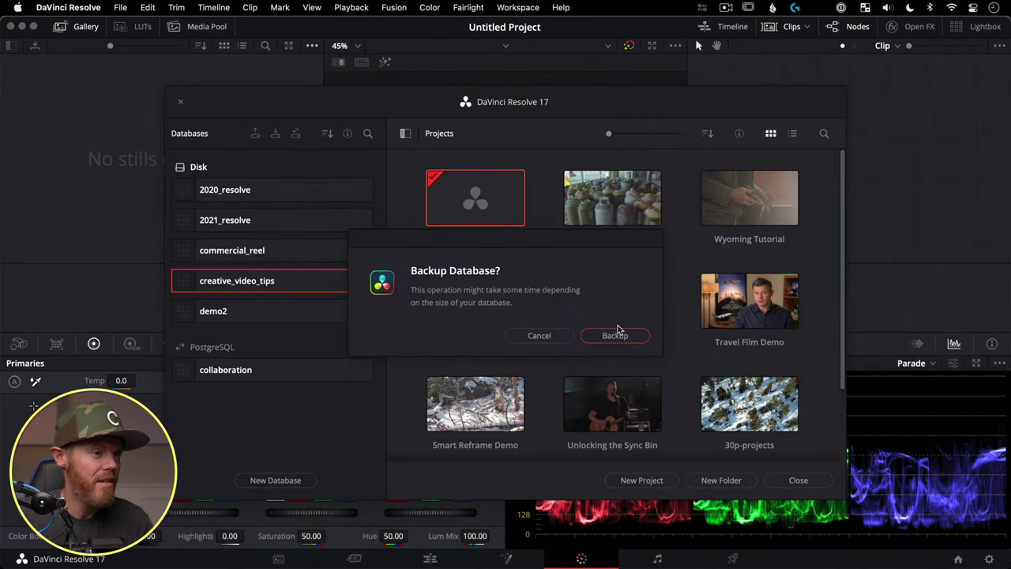
pyautogui.click(632, 336)
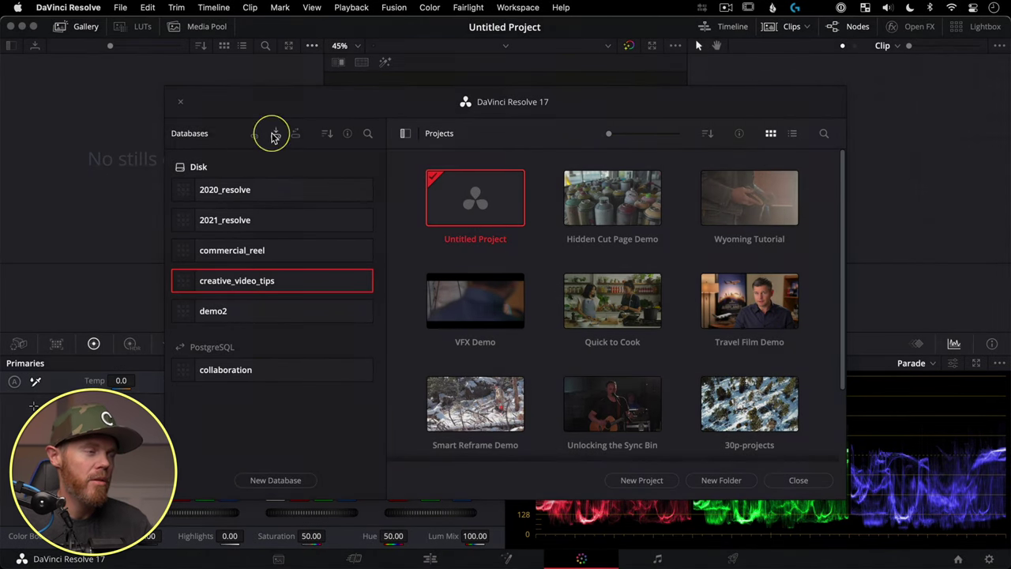
pyautogui.click(275, 134)
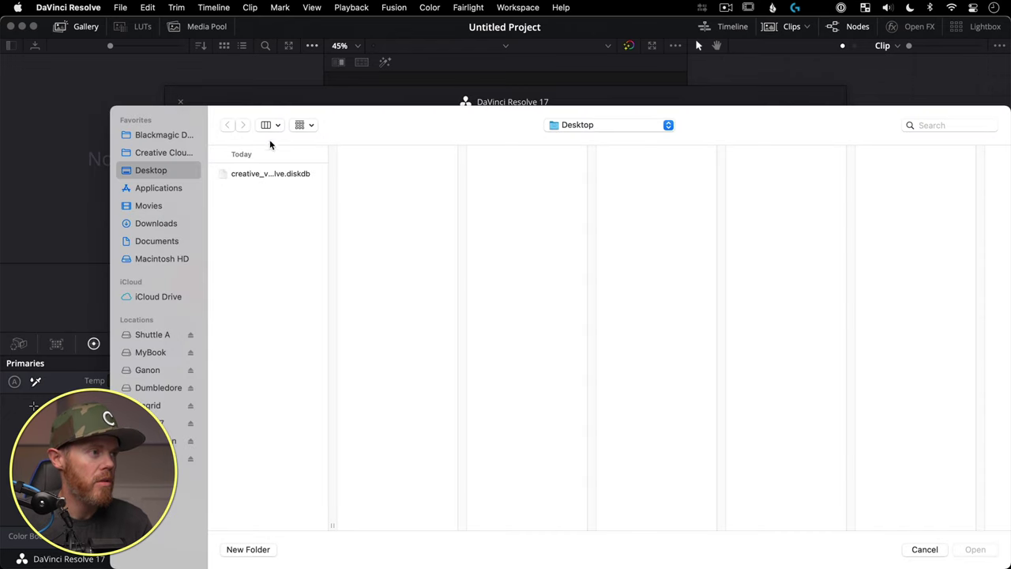
# Open the creative_video_tips .diskdb backup file for restoring
pyautogui.click(273, 175)
pyautogui.moveTo(388, 135); pyautogui.dragTo(376, 100)
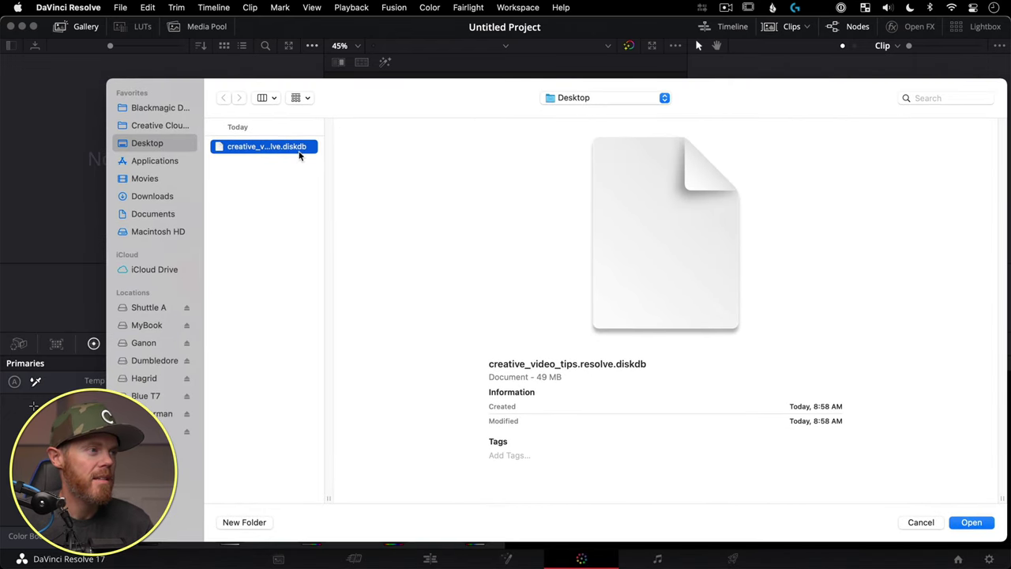
pyautogui.click(970, 522)
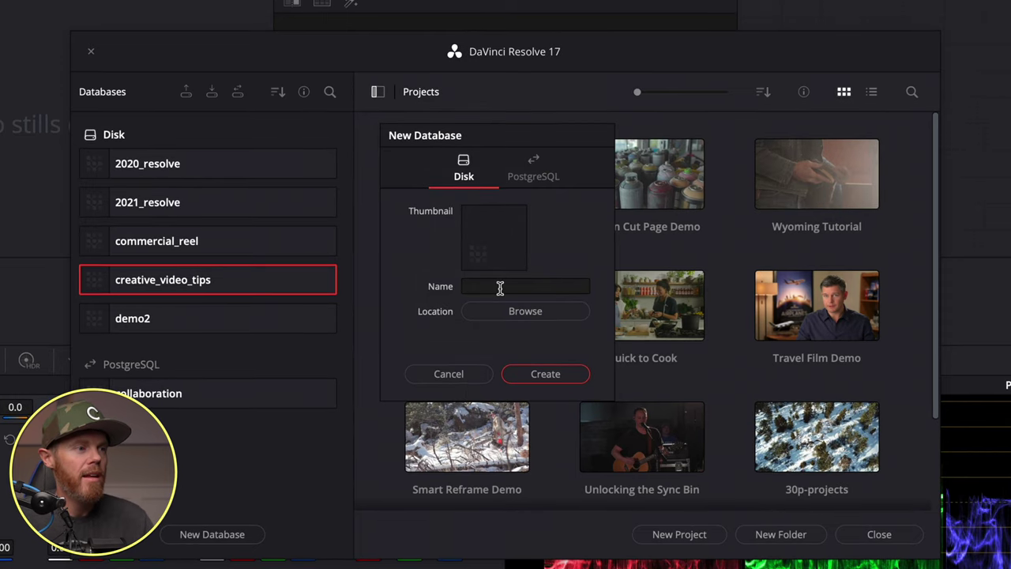
pyautogui.click(500, 287)
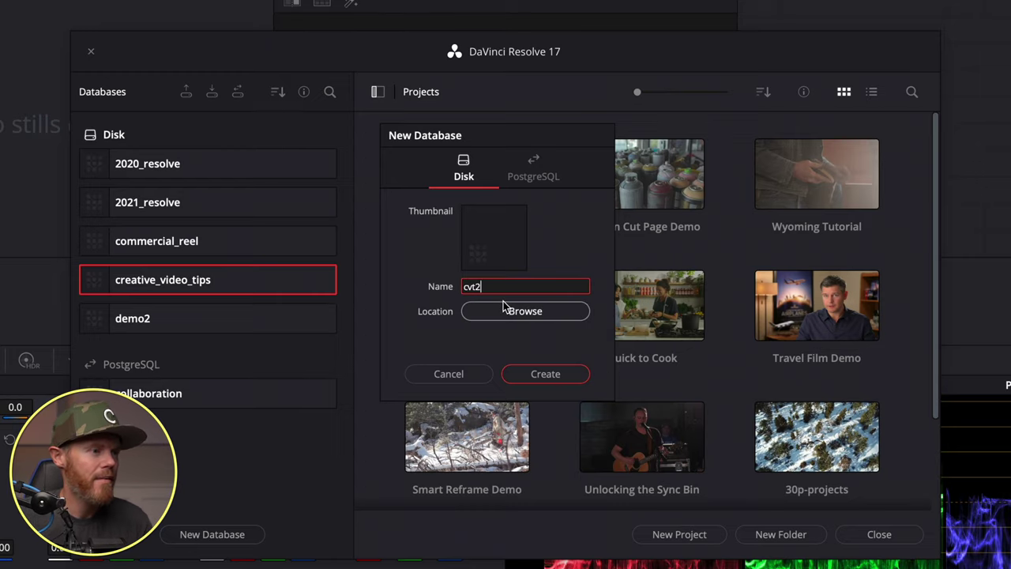
# Restore it as database cvt2 in a new Blackmagic Design/cvt2 folder, then select cvt2
pyautogui.click(511, 311)
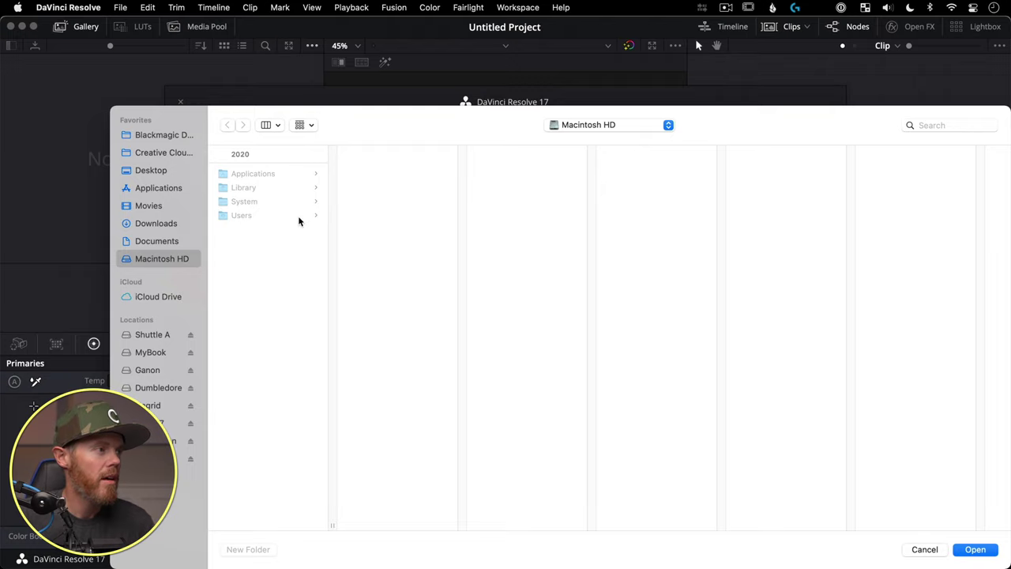
pyautogui.click(158, 136)
pyautogui.click(248, 549)
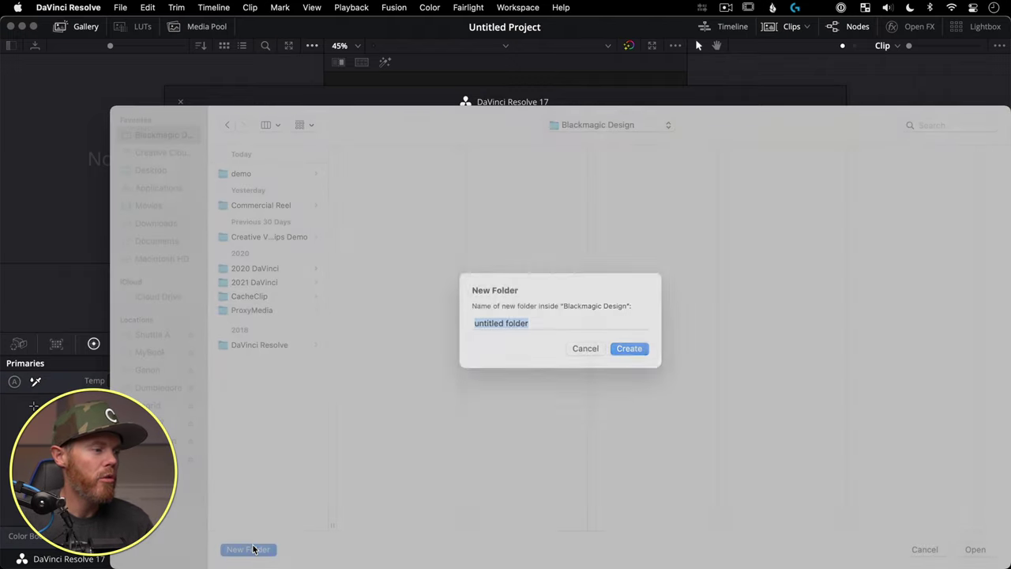
pyautogui.write('cvt2')
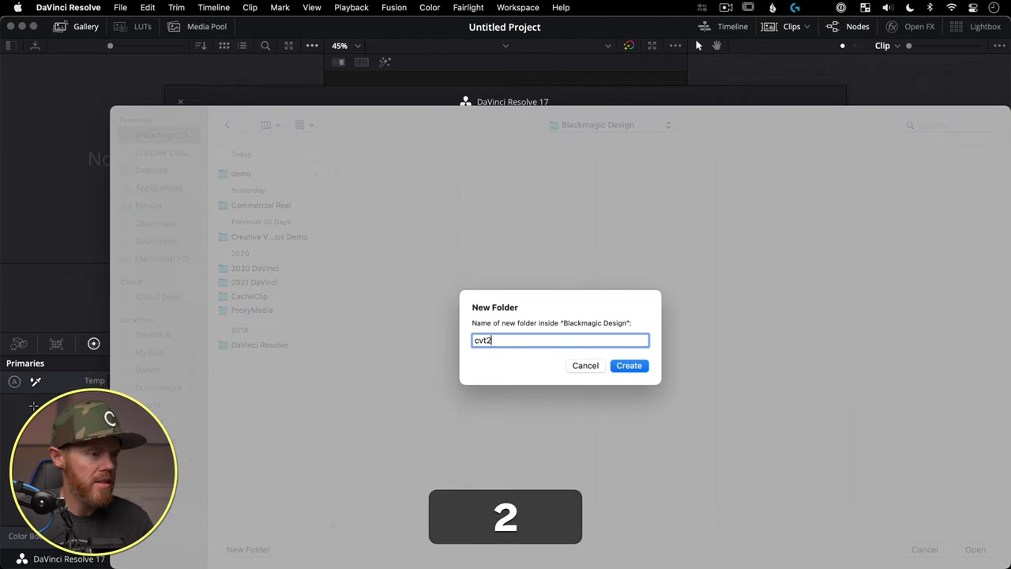
pyautogui.press('Return')
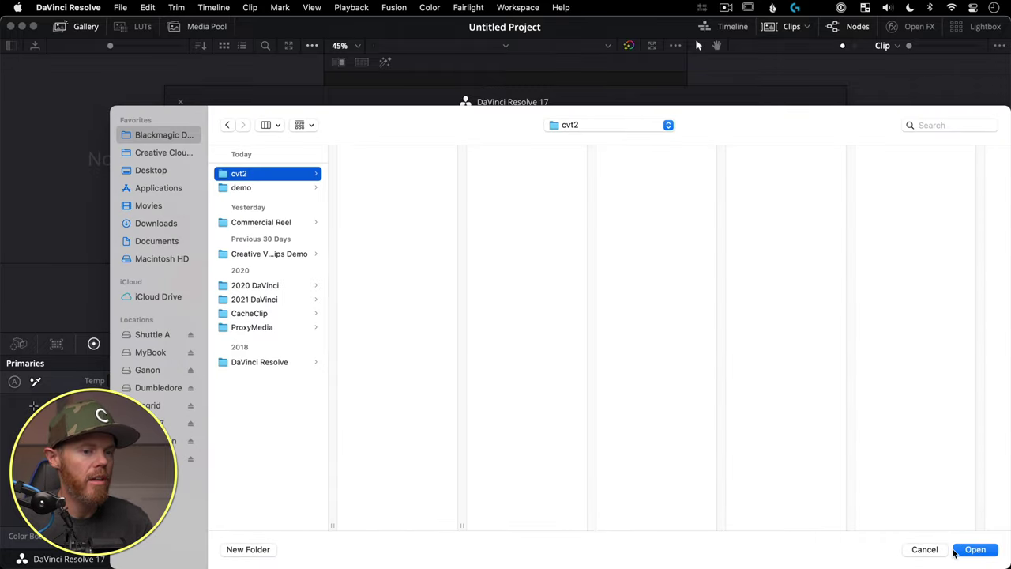
pyautogui.click(973, 549)
pyautogui.click(537, 357)
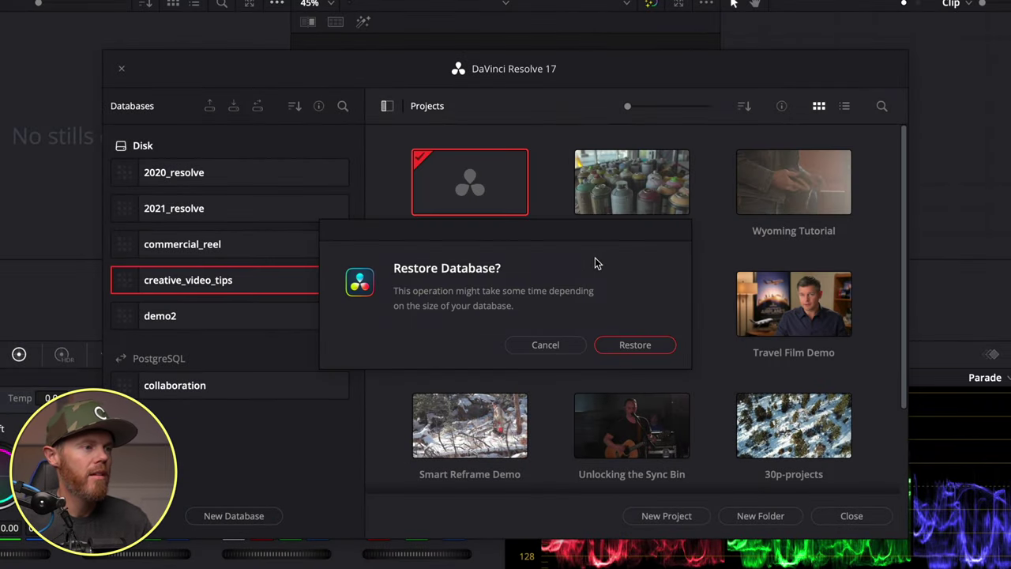
pyautogui.click(661, 345)
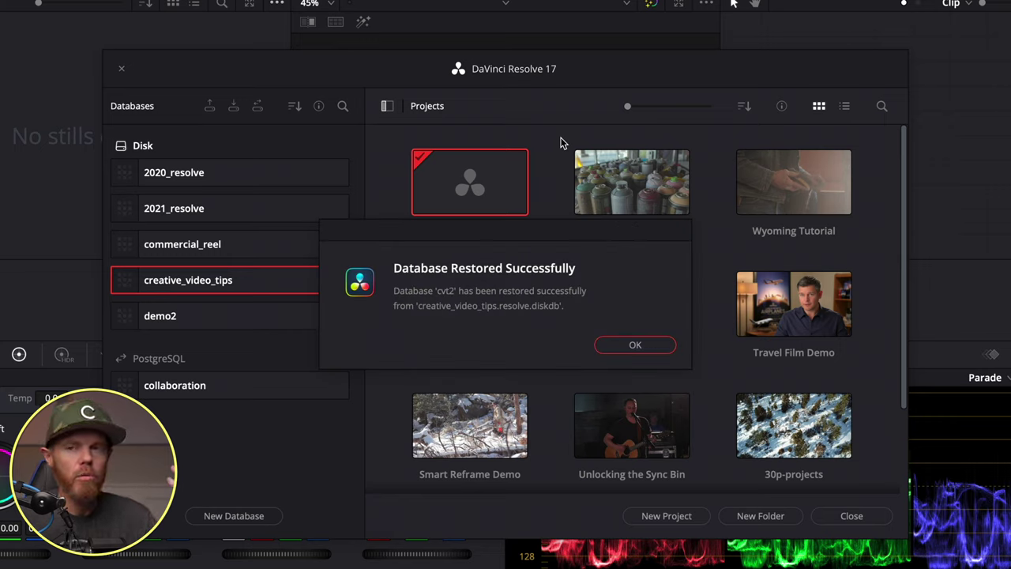
pyautogui.click(633, 345)
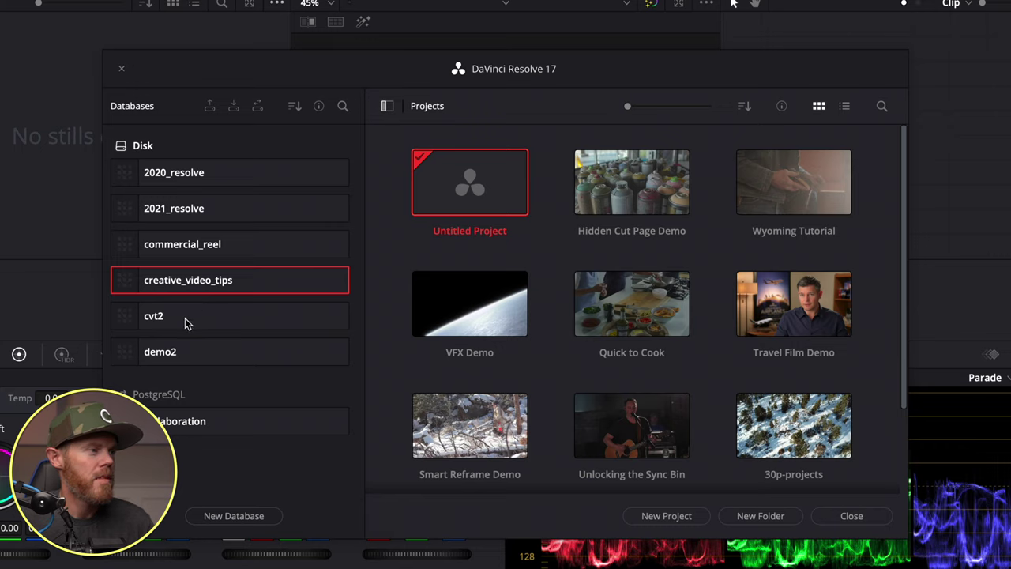
pyautogui.click(184, 320)
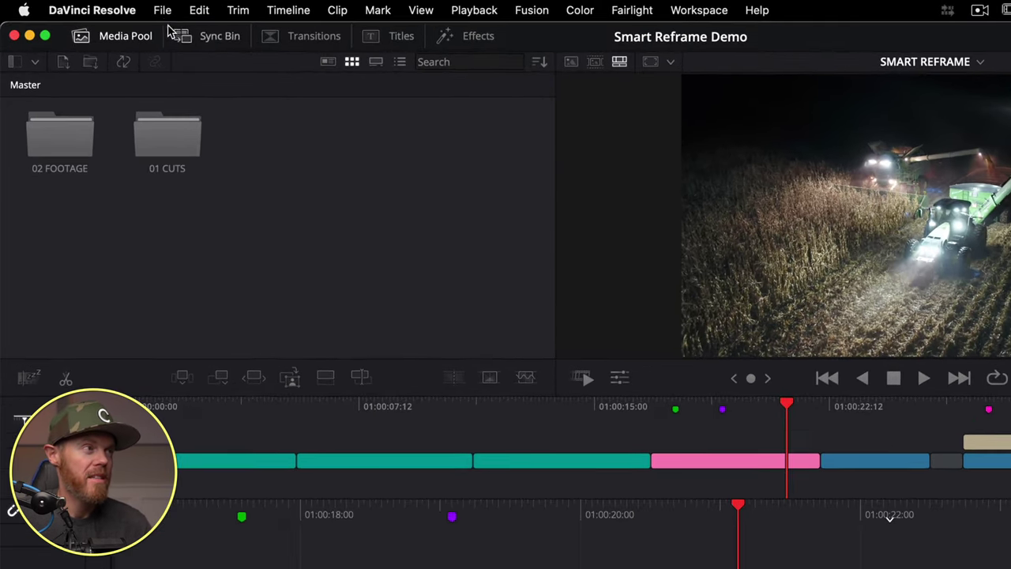
# Bring up the File menu for the loaded Smart Reframe Demo project
pyautogui.click(120, 7)
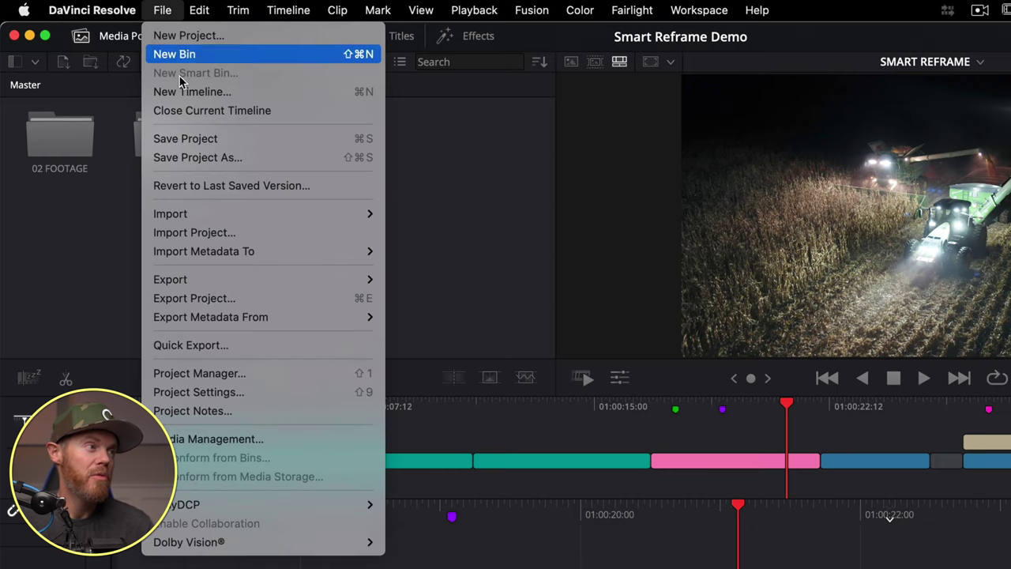
# Export the project to the Desktop as Smart Reframe Demo v2.drp and check it in Finder
pyautogui.press('Escape')
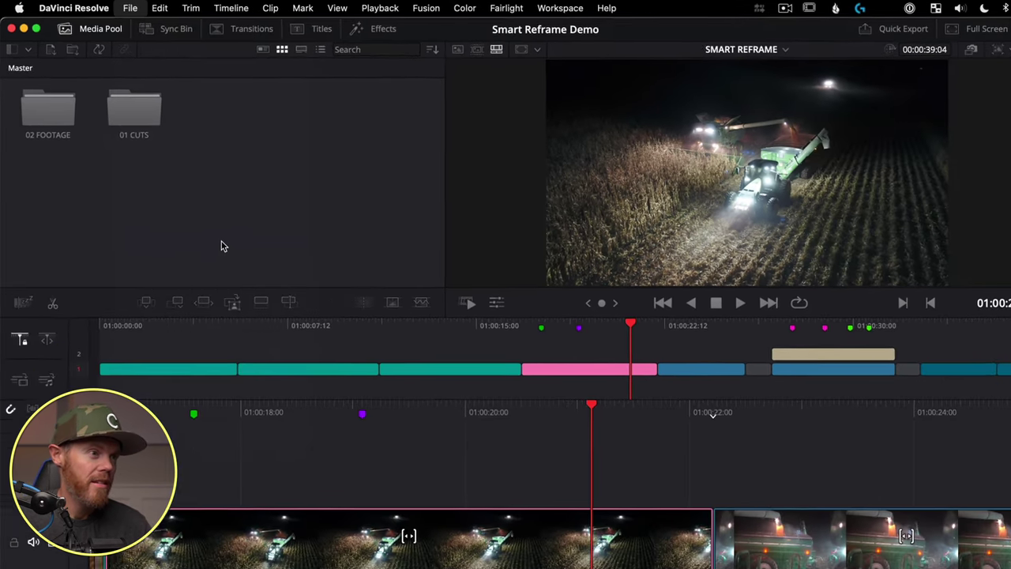
pyautogui.press('super+e')
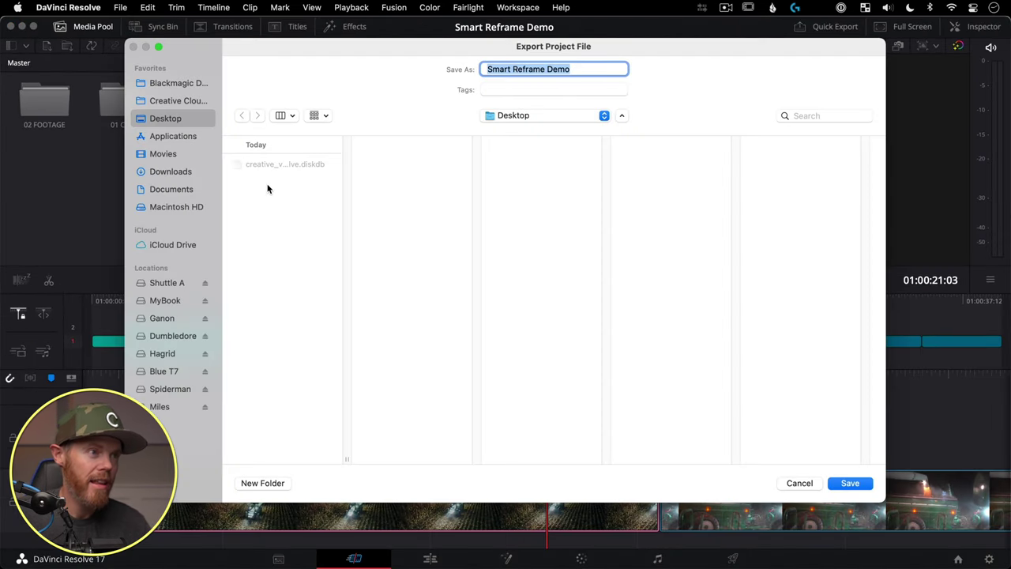
pyautogui.press('Right')
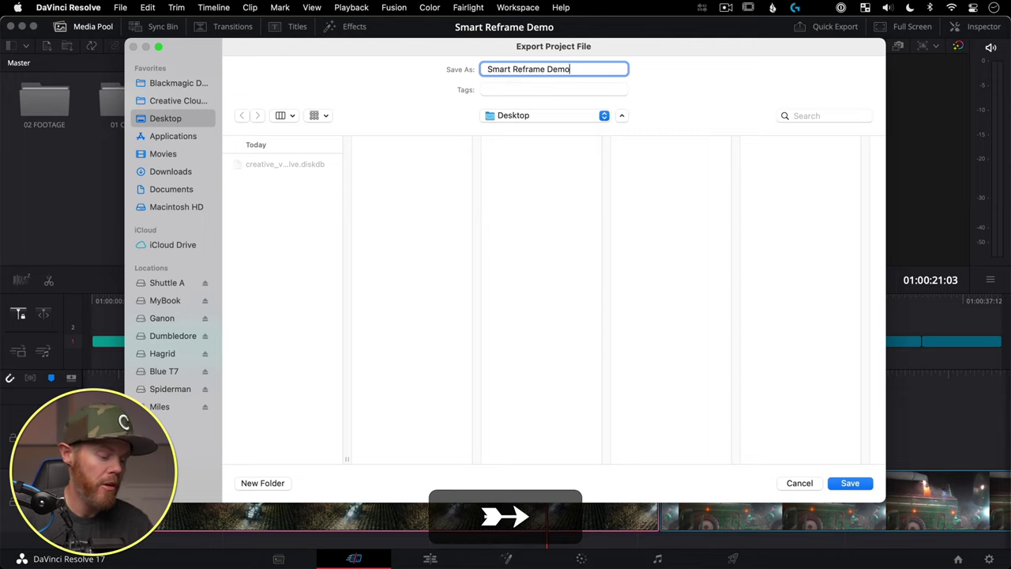
pyautogui.write('v2')
pyautogui.press('Return')
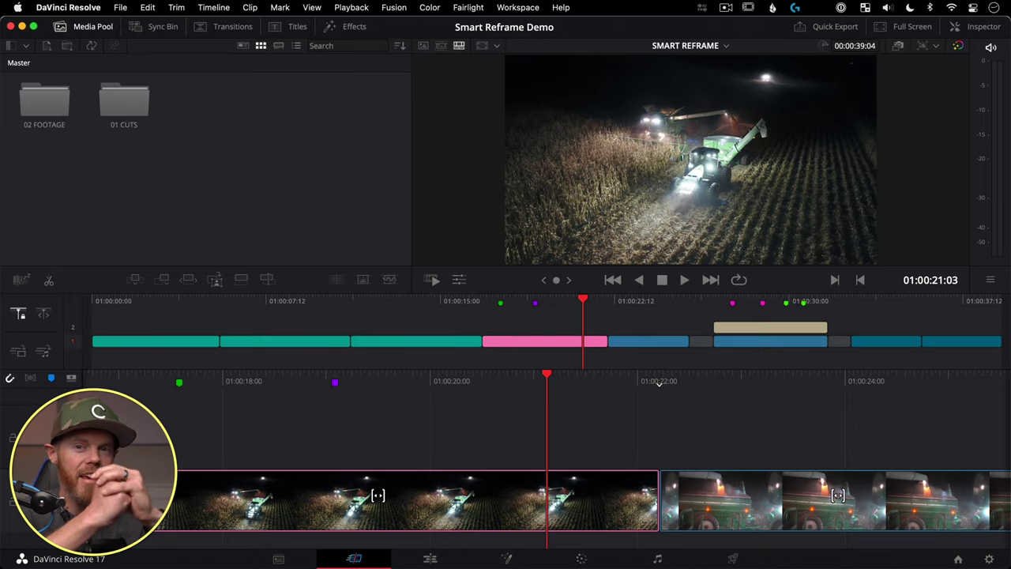
pyautogui.press('super+Tab')
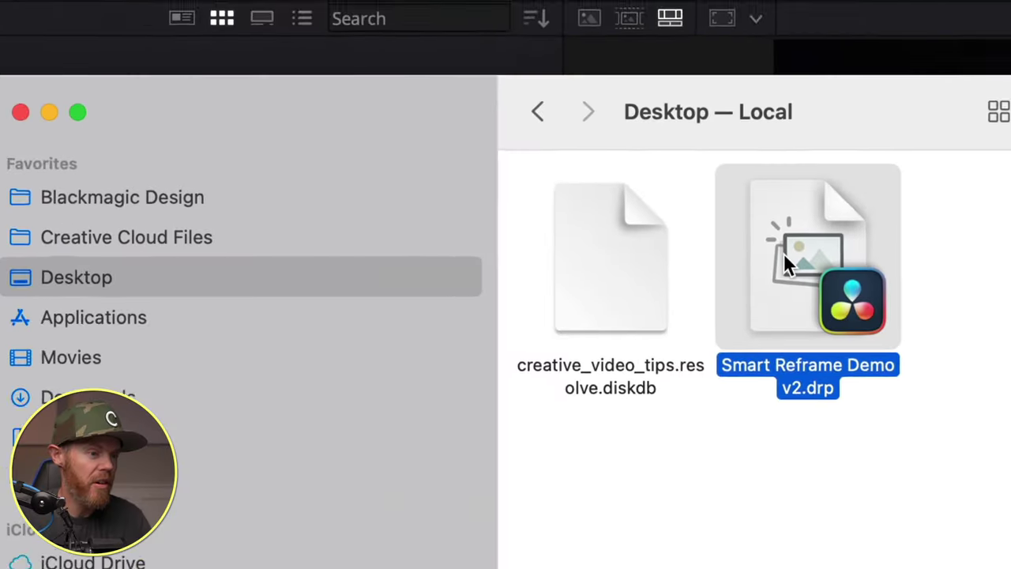
pyautogui.press('super+i')
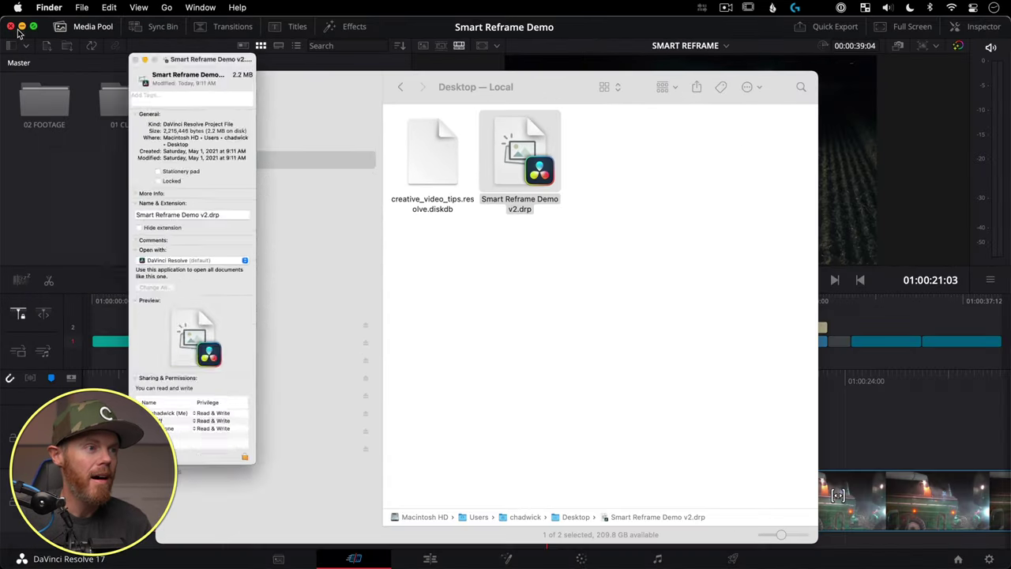
pyautogui.press('super+w')
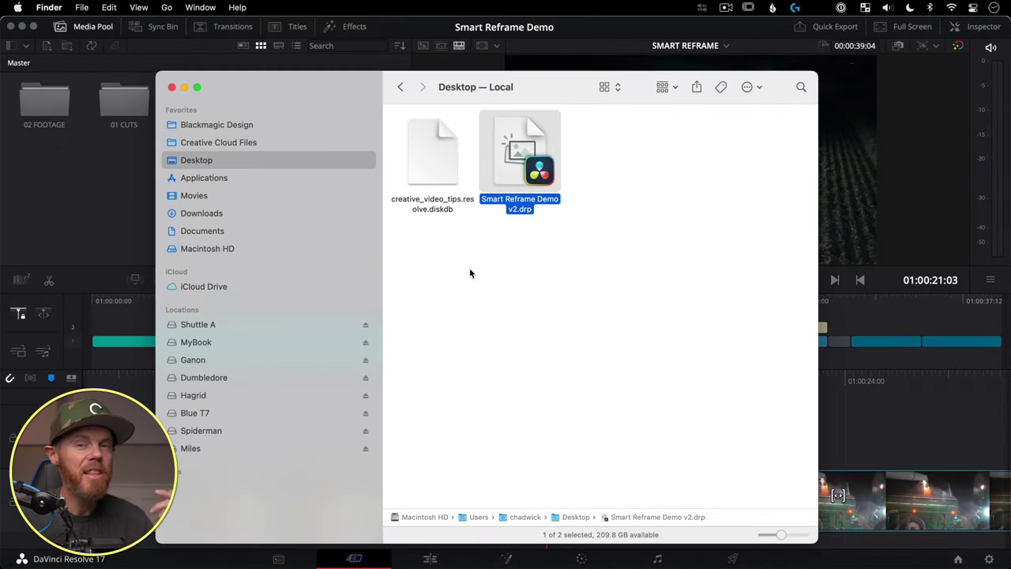
pyautogui.click(528, 293)
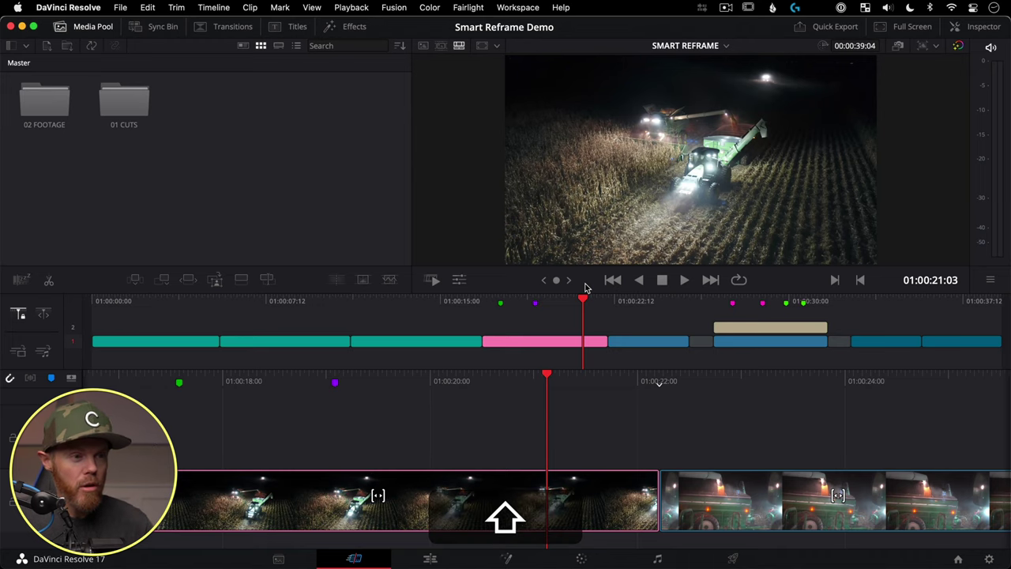
# Choose Import Project from the Project Manager's project-list context menu
pyautogui.hotkey('shift', '1')
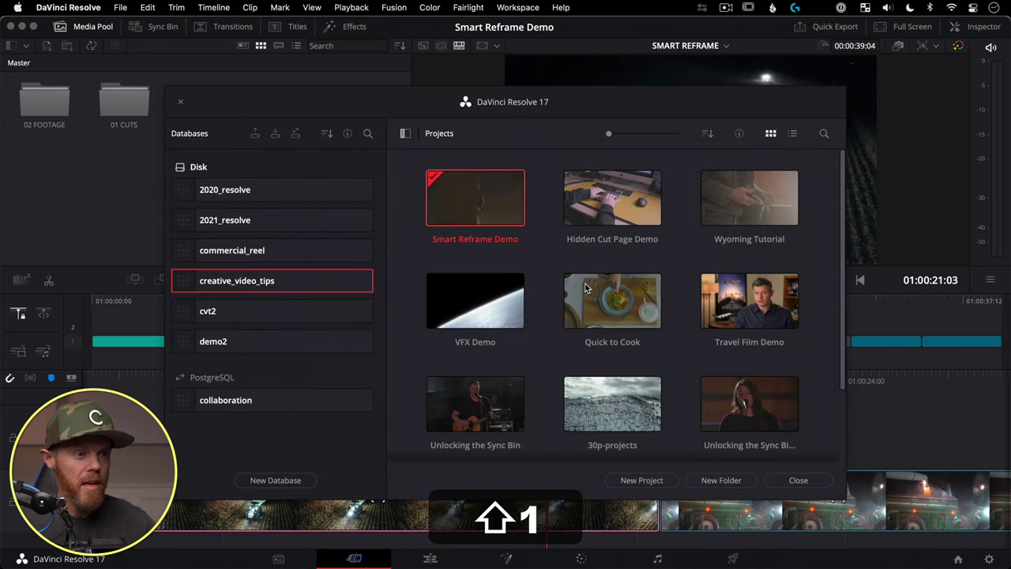
pyautogui.press('alt')
pyautogui.rightClick(670, 259)
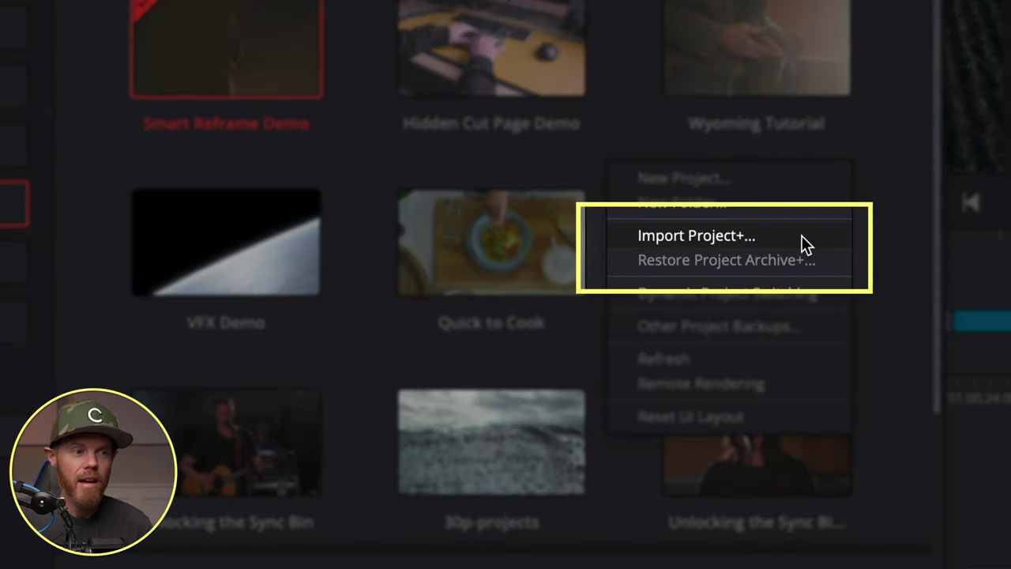
pyautogui.click(801, 236)
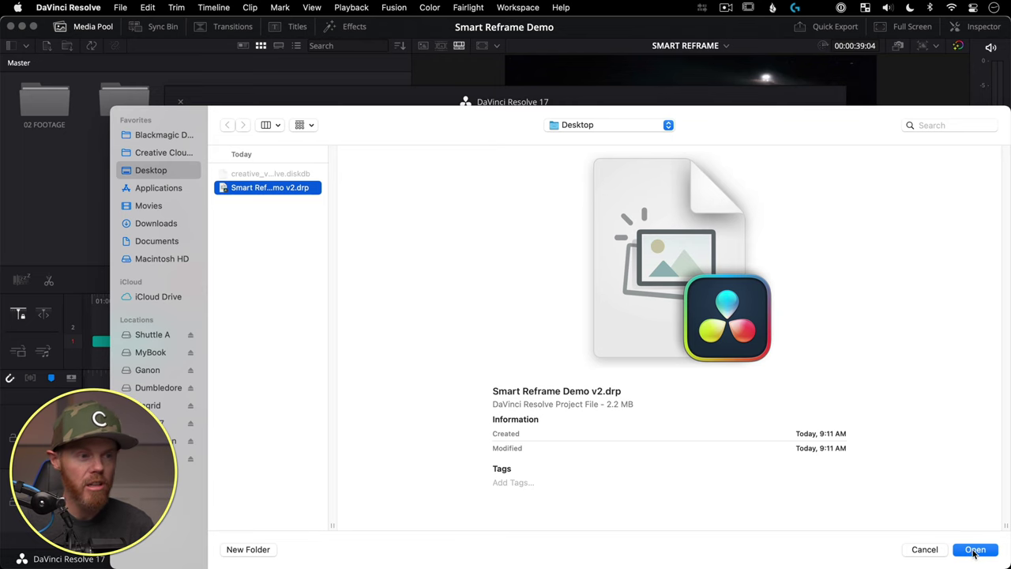
pyautogui.click(975, 551)
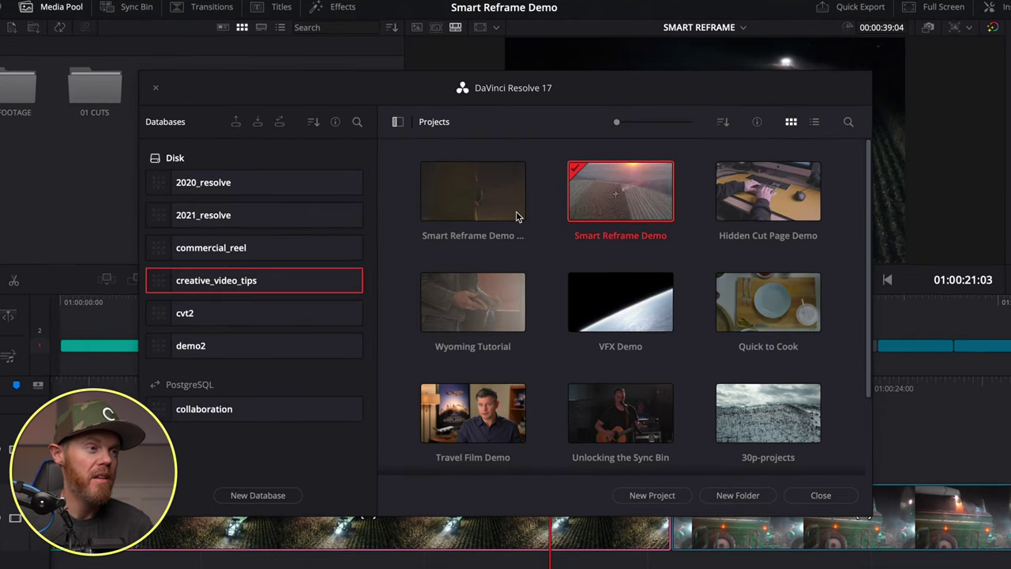
pyautogui.rightClick(498, 189)
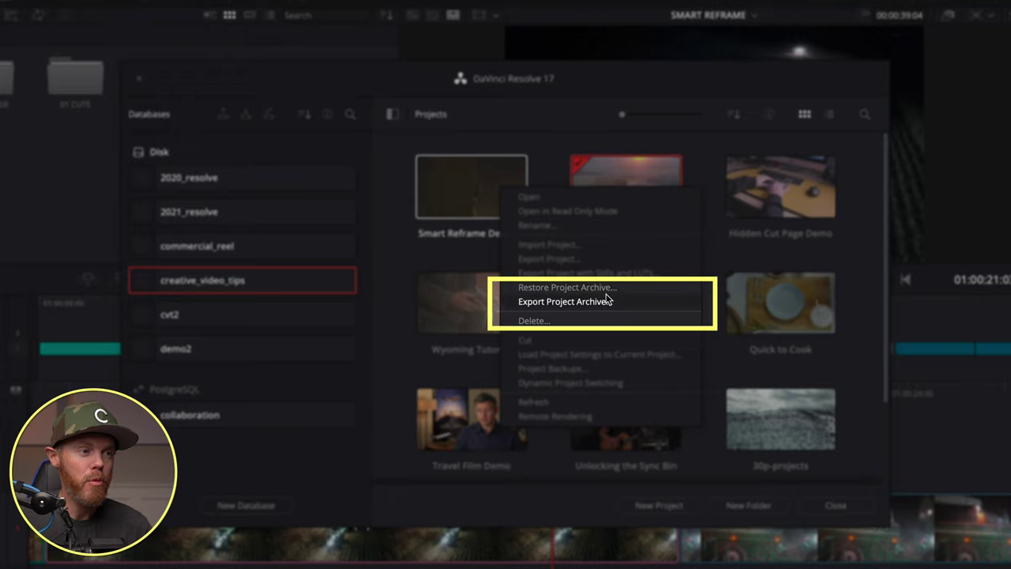
# Archive Smart Reframe Demo with media files, without proxies, to Desktop as Smart Reframe Demo v2.dra
pyautogui.click(614, 300)
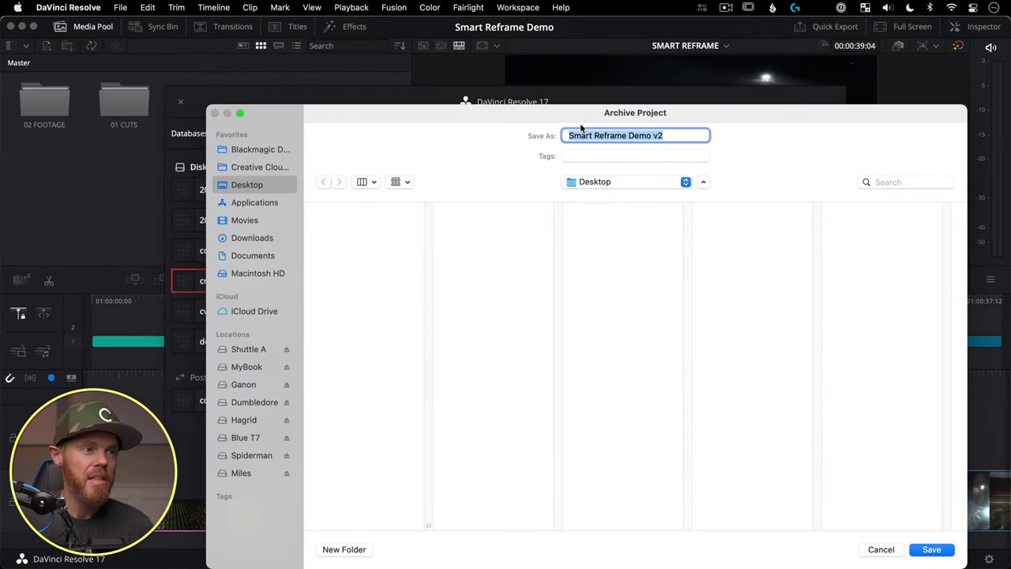
pyautogui.moveTo(756, 110); pyautogui.dragTo(727, 88)
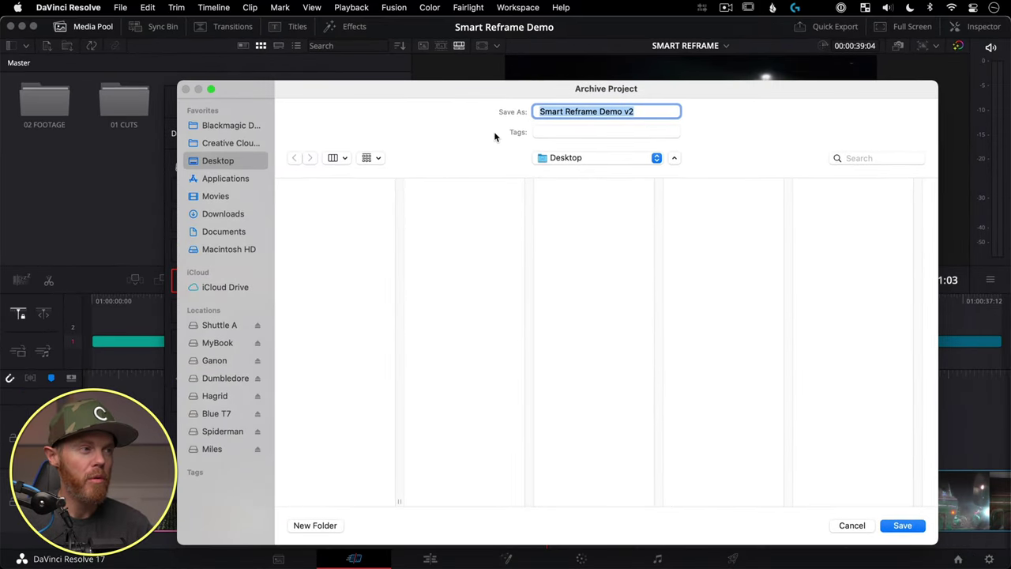
pyautogui.click(900, 525)
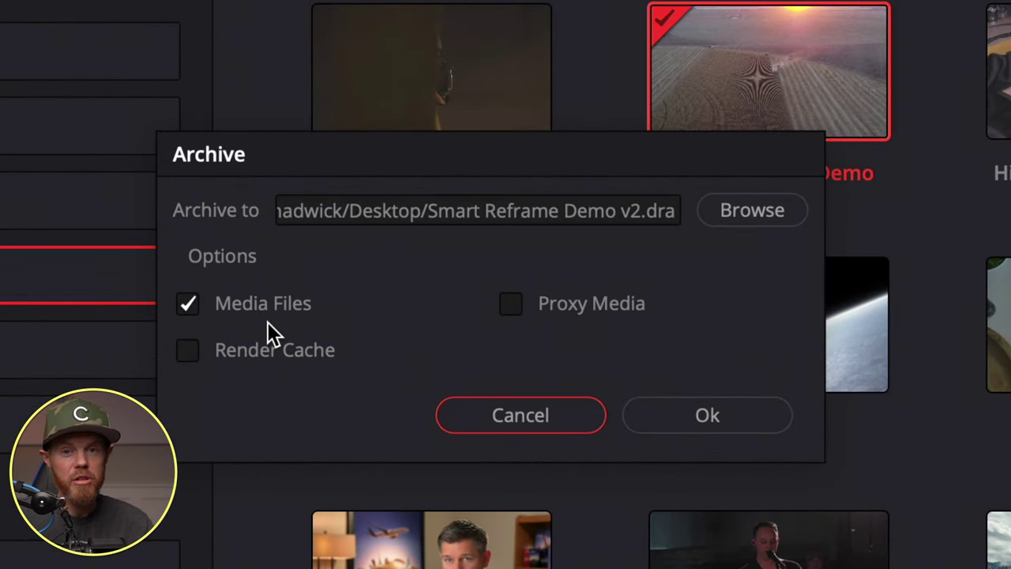
pyautogui.click(614, 301)
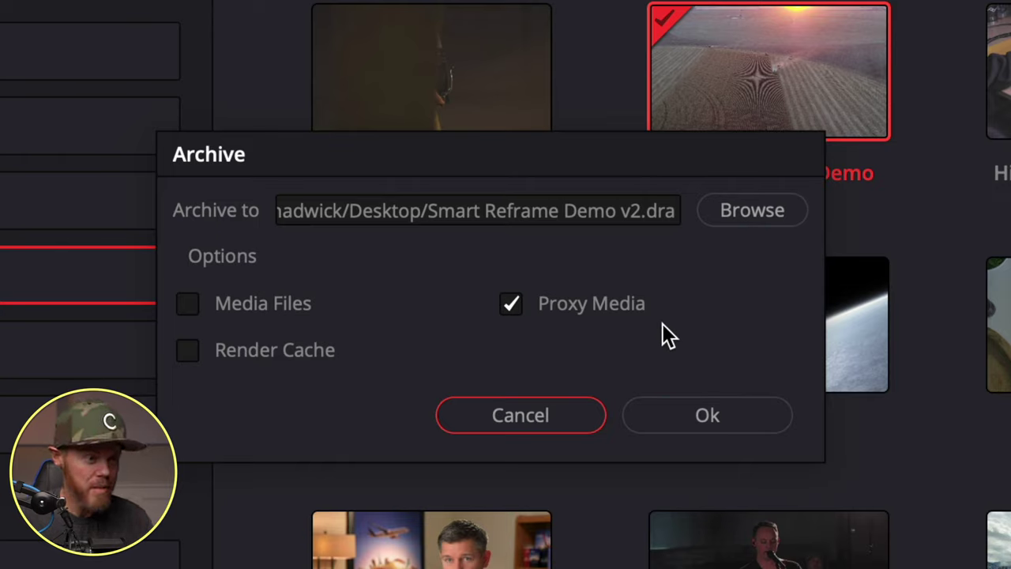
pyautogui.click(610, 308)
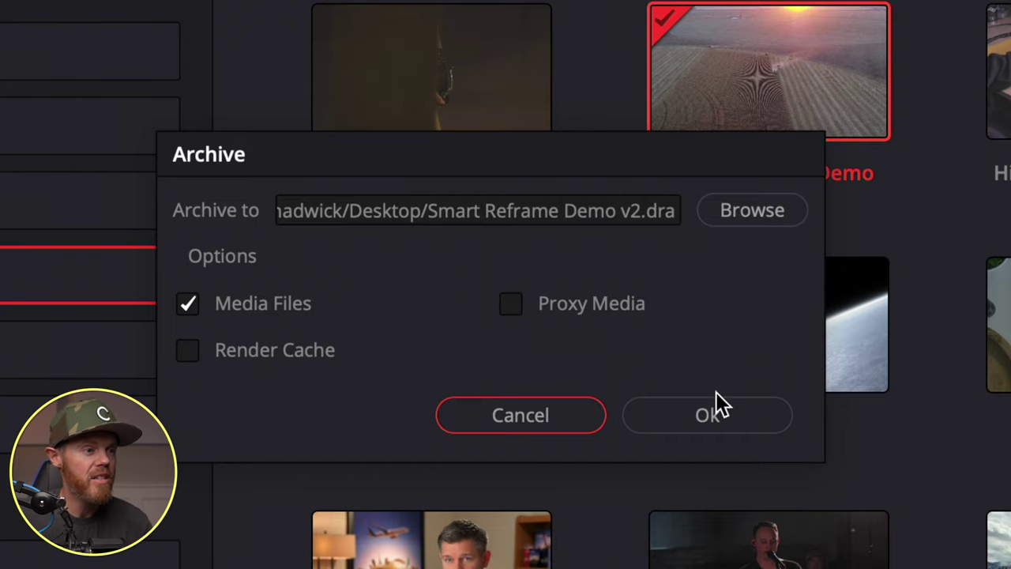
pyautogui.click(707, 412)
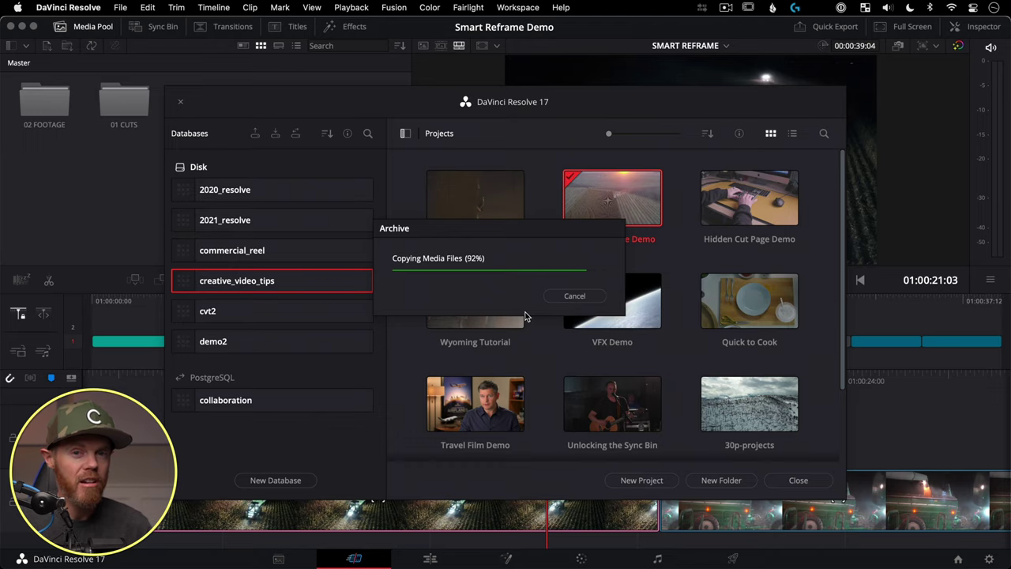
pyautogui.press('super+Tab')
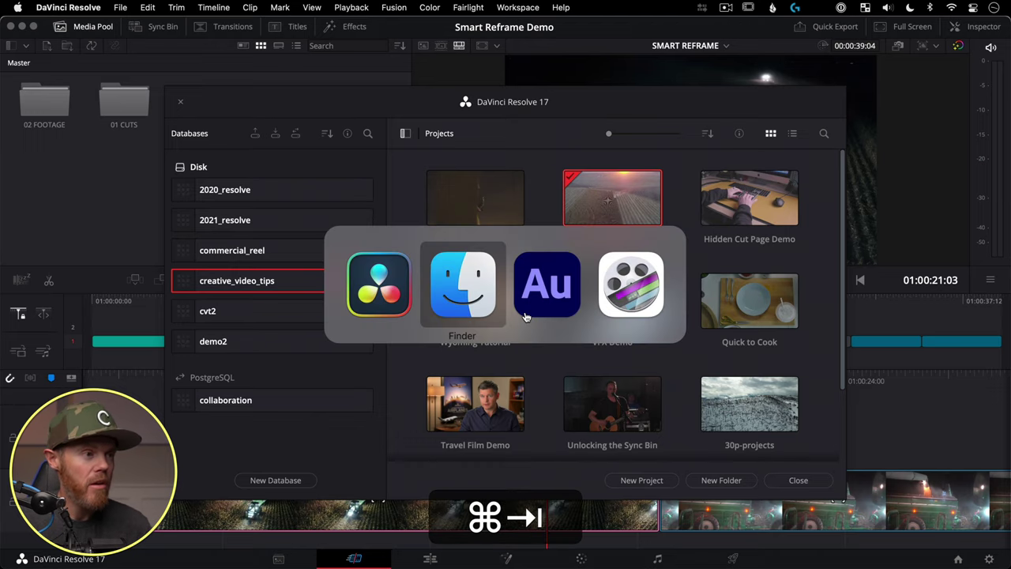
# Inspect the Smart Reframe Demo v2.dra archive in Finder, showing its MediaFiles folder and 2.2 MB project.drp
pyautogui.moveTo(504, 499); pyautogui.dragTo(582, 500)
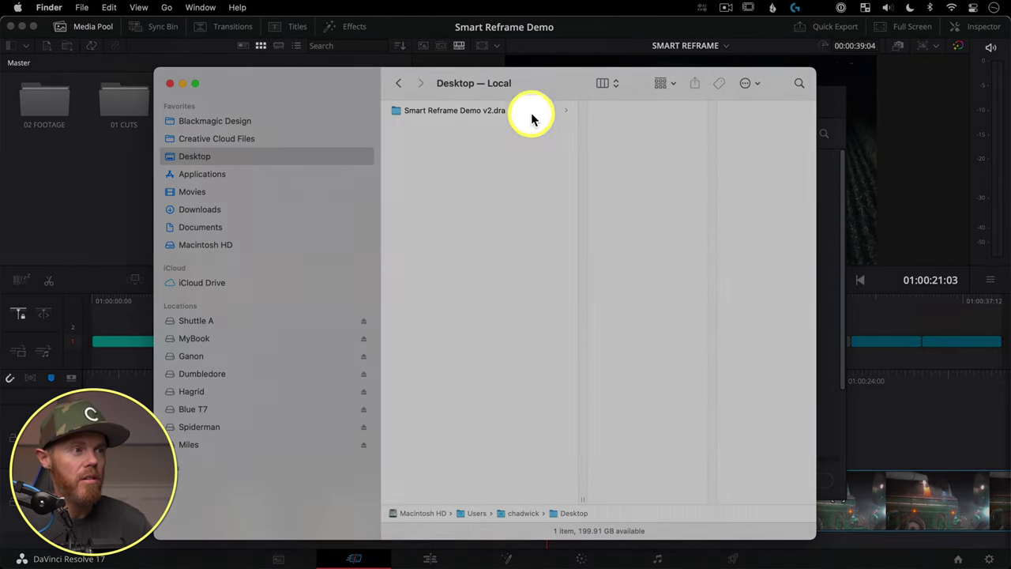
pyautogui.click(533, 111)
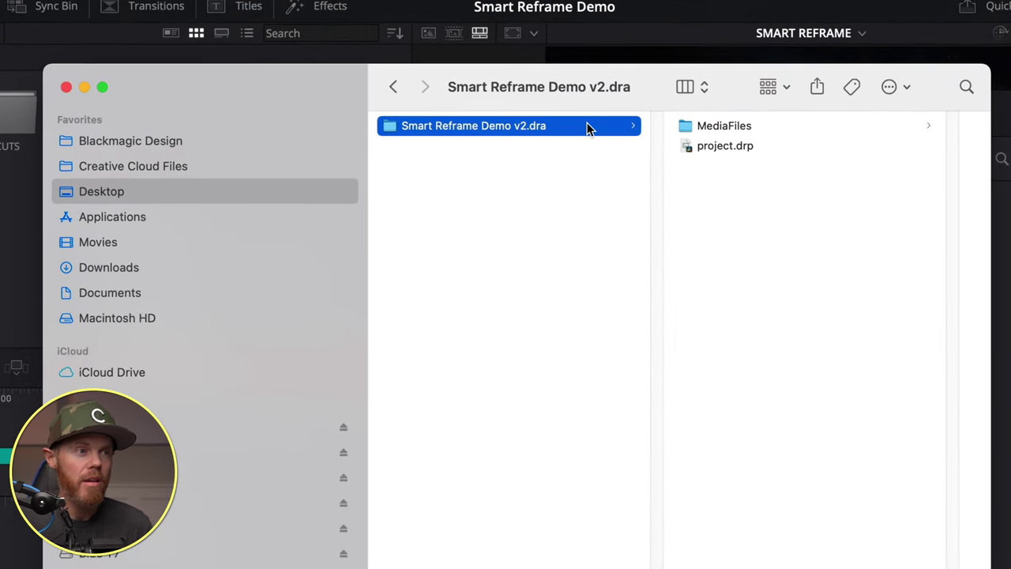
pyautogui.press('Right')
pyautogui.press('Right')
pyautogui.press('Right')
pyautogui.press('Left')
pyautogui.press('Left')
pyautogui.press('Down')
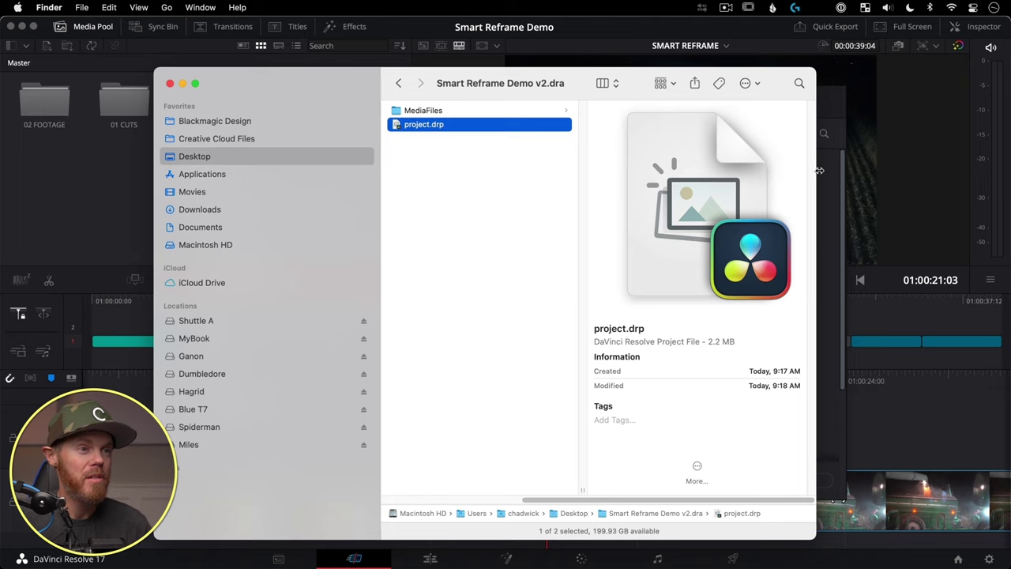
# Restore the Smart Reframe Demo v2.dra archive from the Project Manager's empty-area menu
pyautogui.click(821, 172)
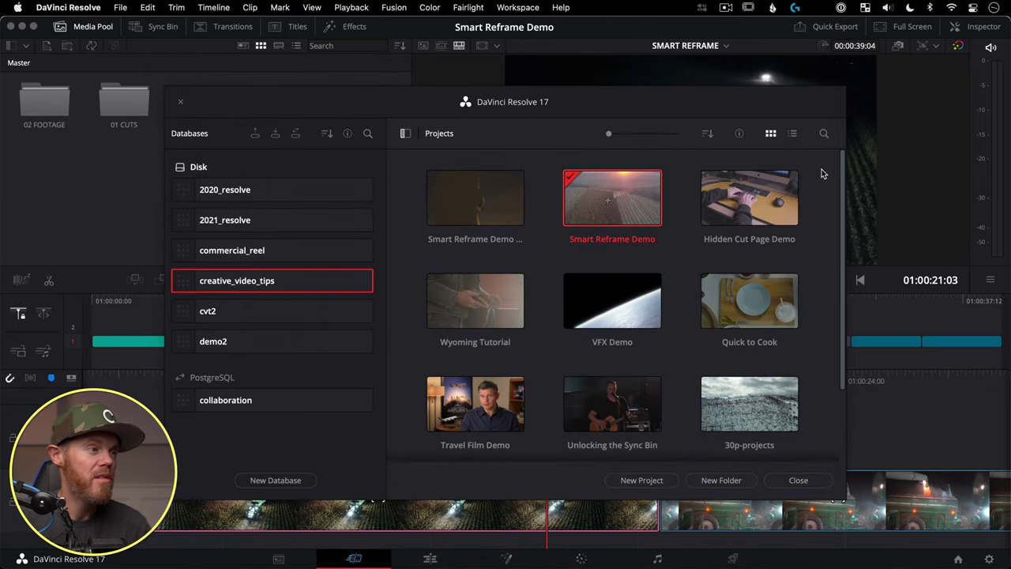
pyautogui.rightClick(552, 239)
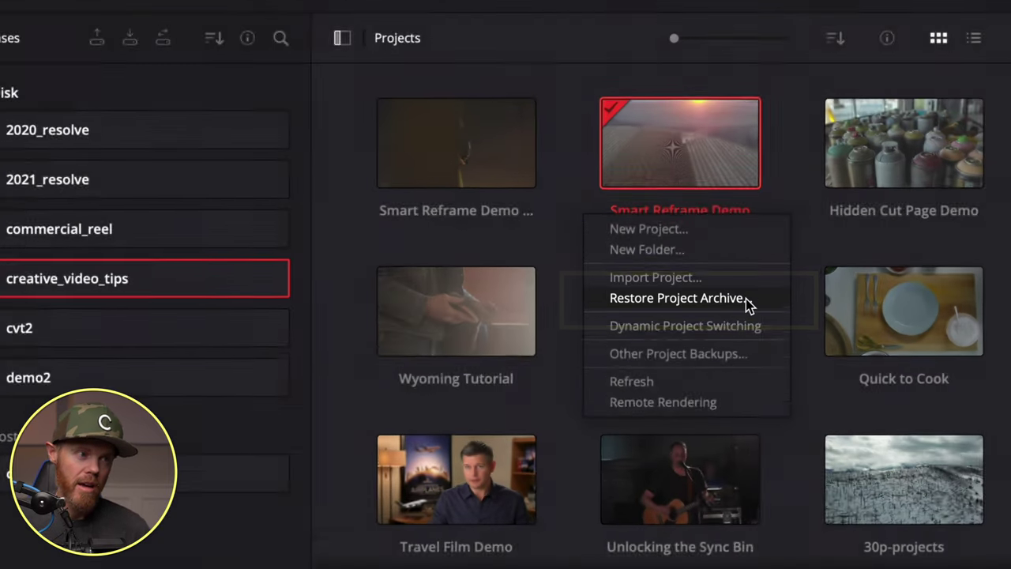
pyautogui.click(745, 298)
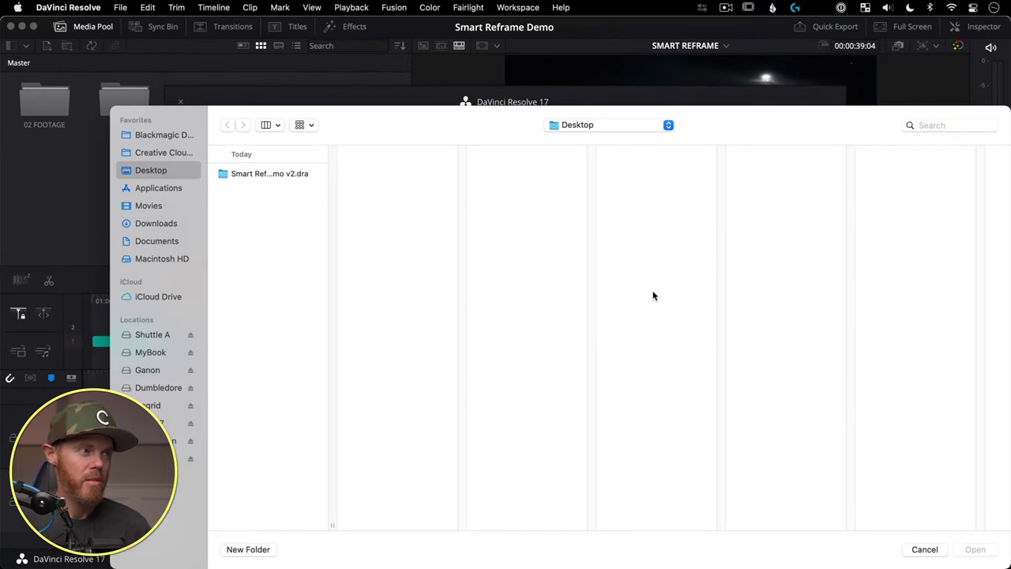
pyautogui.click(307, 176)
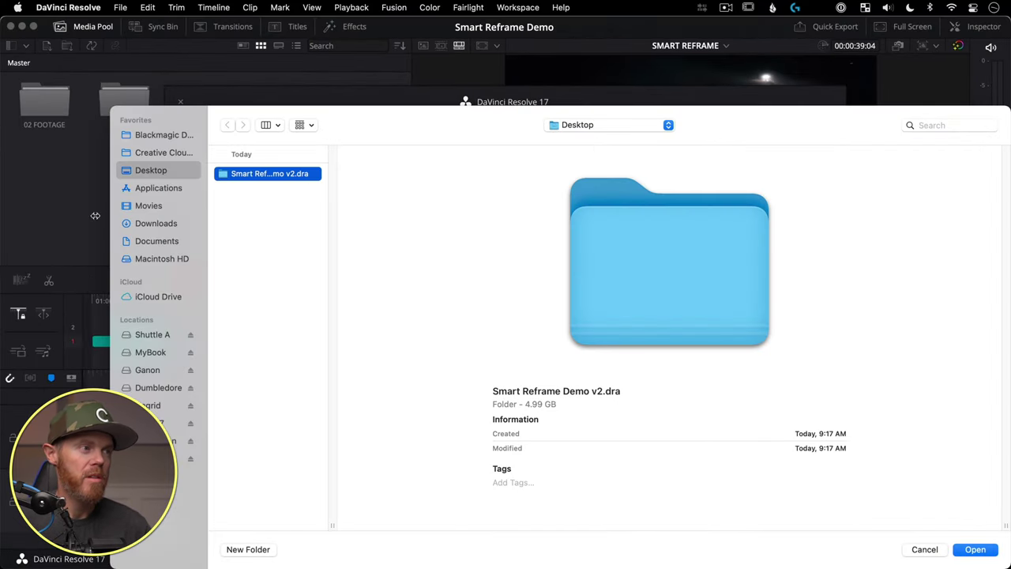
pyautogui.click(975, 549)
# Name the restored project Smart Reframe Demo v3, removing the 'Copy of' prefix
pyautogui.click(509, 270)
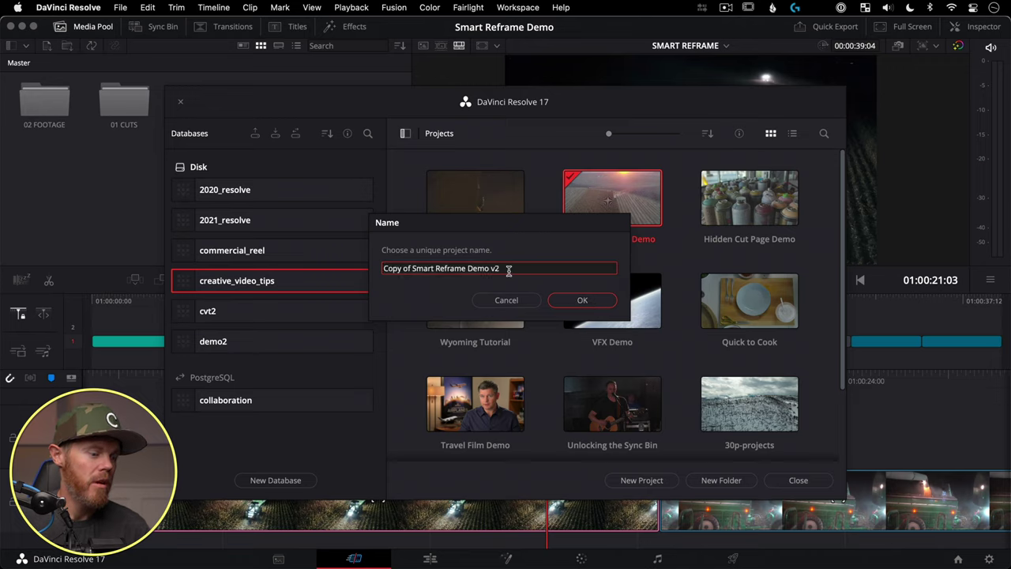
pyautogui.press('BackSpace')
pyautogui.write('3')
pyautogui.press('Up')
pyautogui.press('Right')
pyautogui.press('BackSpace')
pyautogui.press('BackSpace')
pyautogui.press('BackSpace')
pyautogui.press('BackSpace')
pyautogui.press('BackSpace')
pyautogui.press('BackSpace')
pyautogui.press('BackSpace')
pyautogui.press('BackSpace')
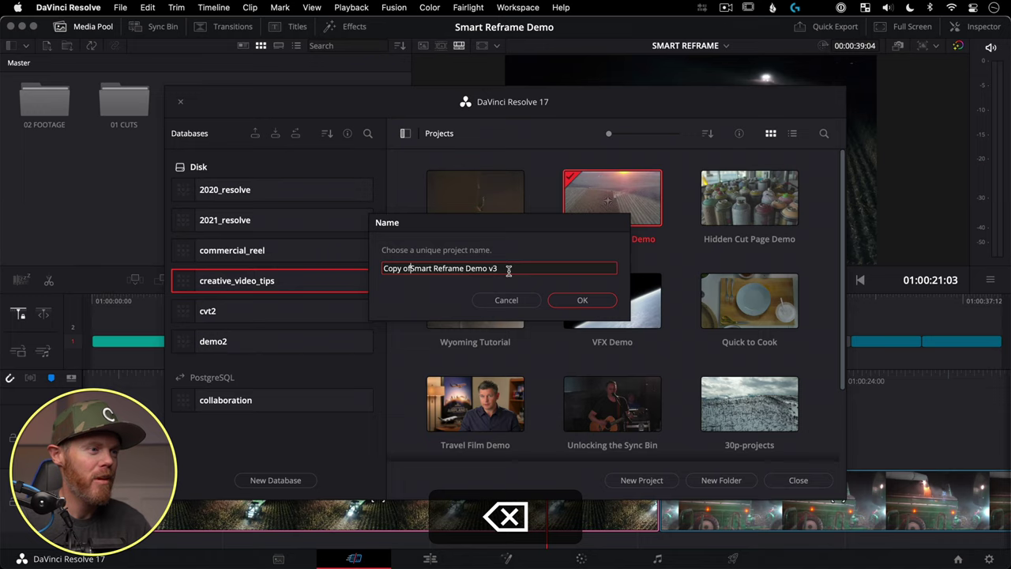
pyautogui.press('Return')
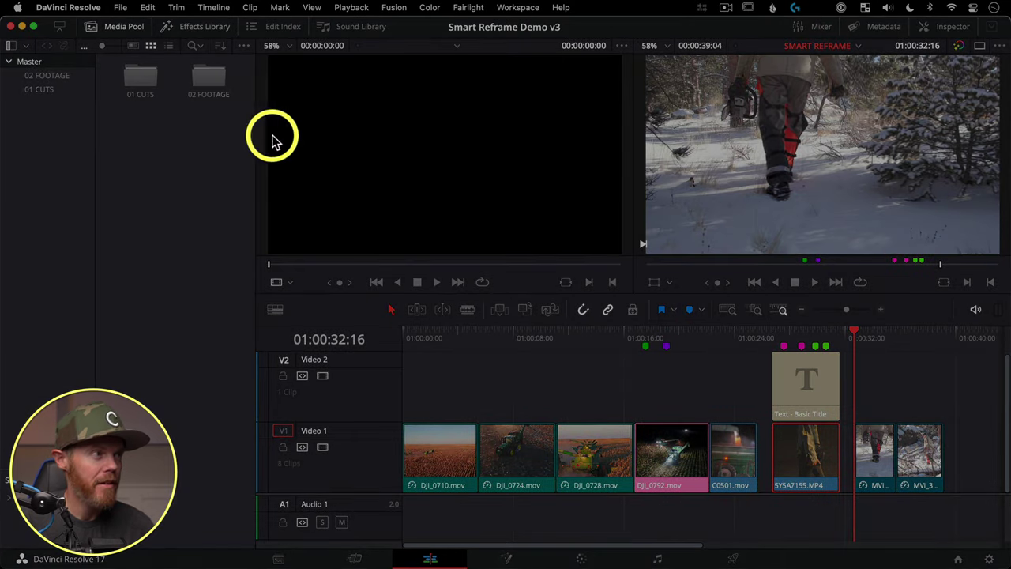
# Export the SMART REFRAME timeline to the Desktop as a DaVinci Resolve Timeline (*.drt) file
pyautogui.click(122, 8)
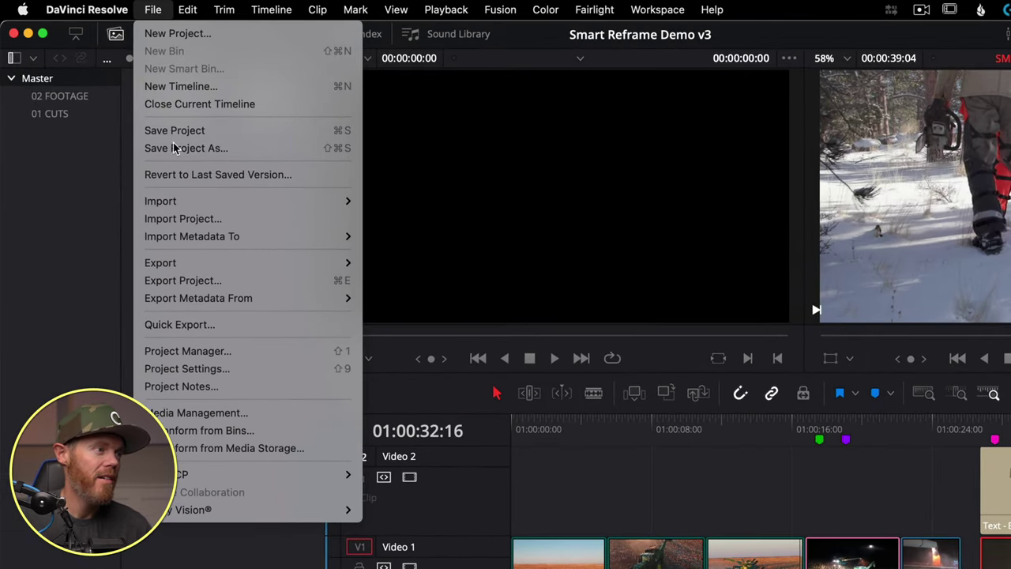
pyautogui.moveTo(248, 267)
pyautogui.click(418, 282)
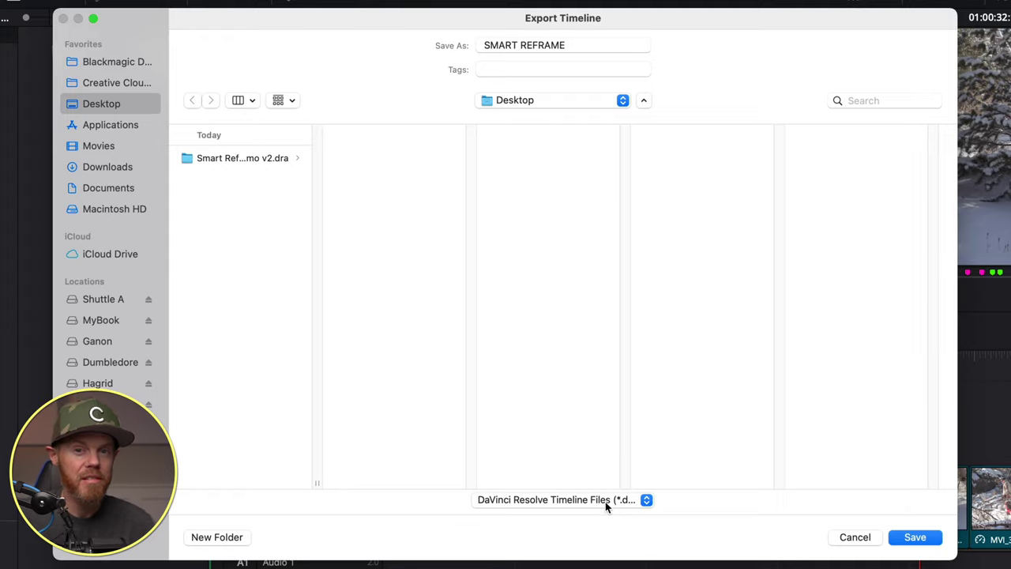
pyautogui.click(605, 501)
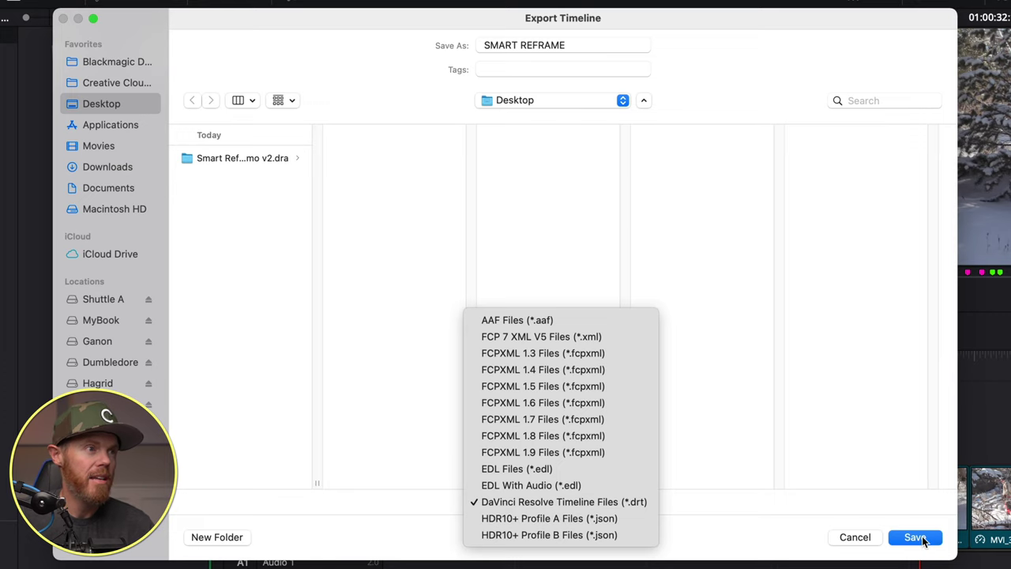
pyautogui.click(921, 538)
pyautogui.click(921, 539)
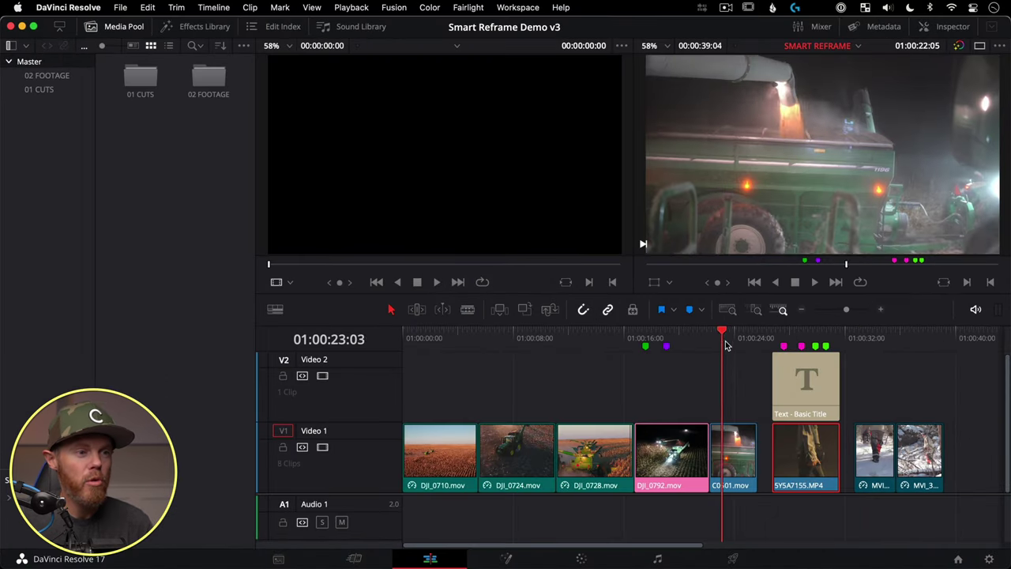
# Select SMART REFRAME.drt on the Finder Desktop to view its details
pyautogui.press('super+Tab')
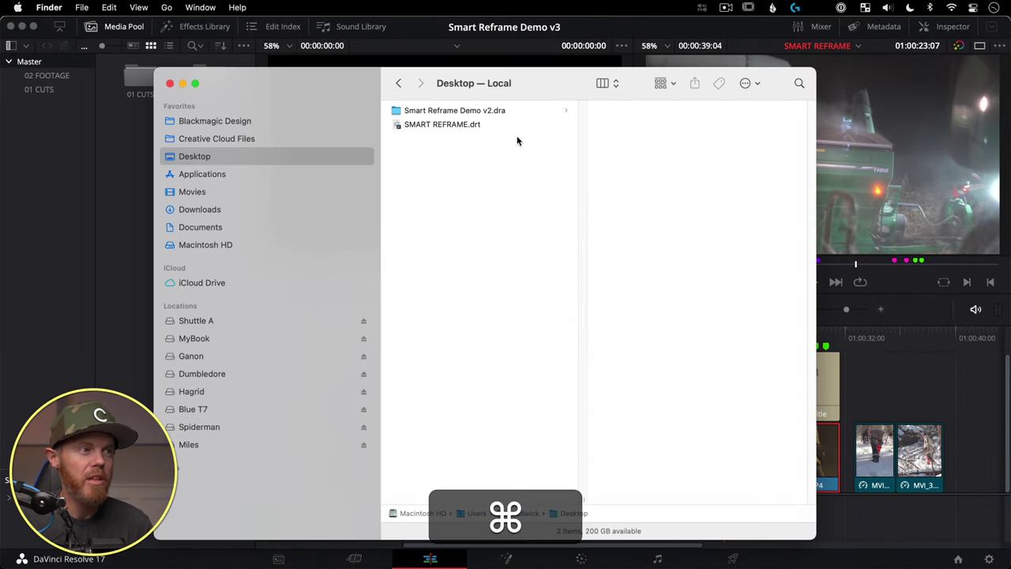
pyautogui.click(519, 126)
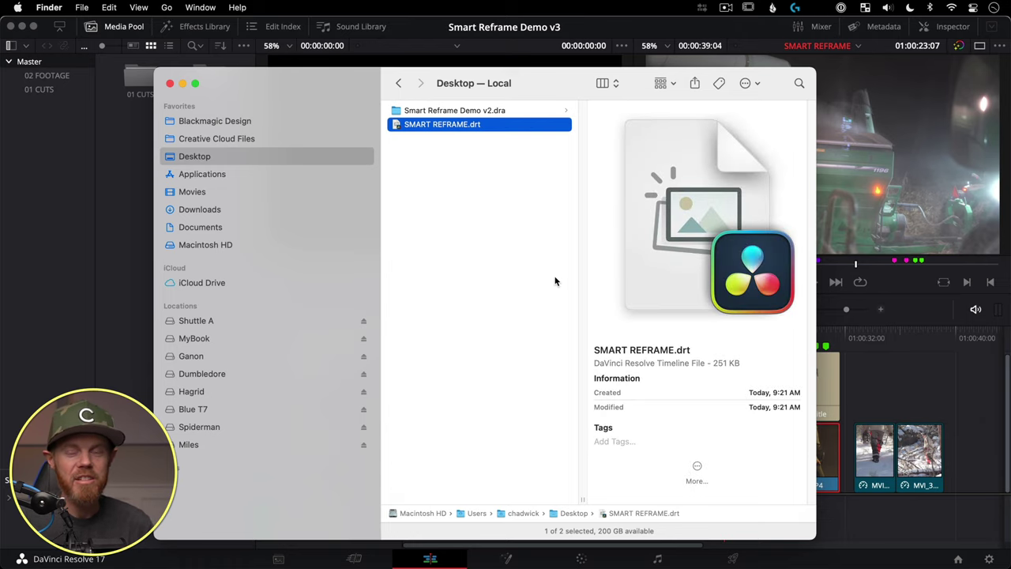